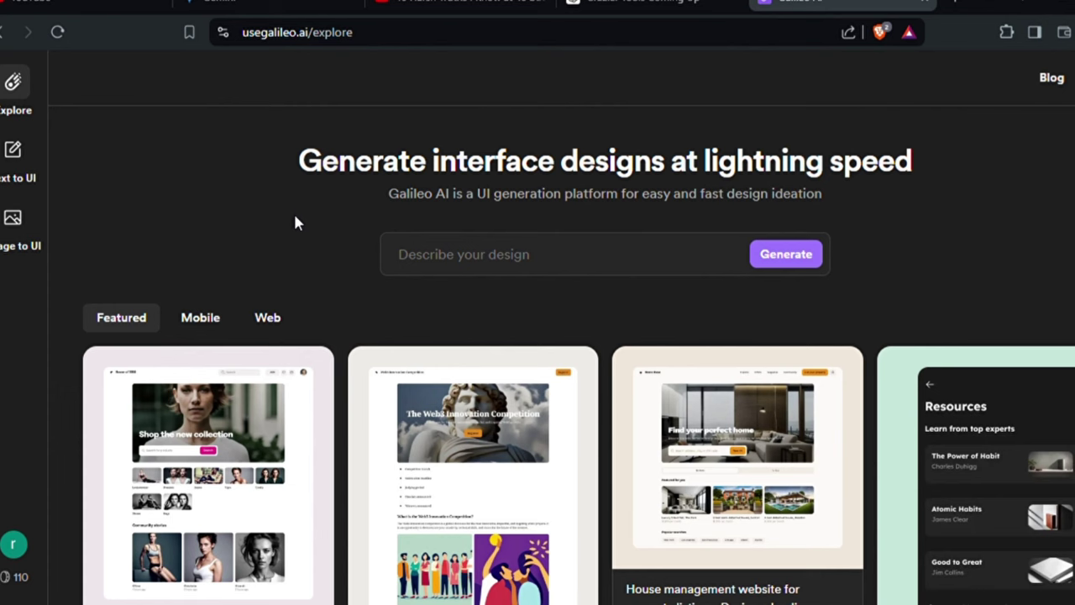
Scroll down the Galileo AI Explore grid to the Photography Services design card.
scroll(295, 222, "down", 2)
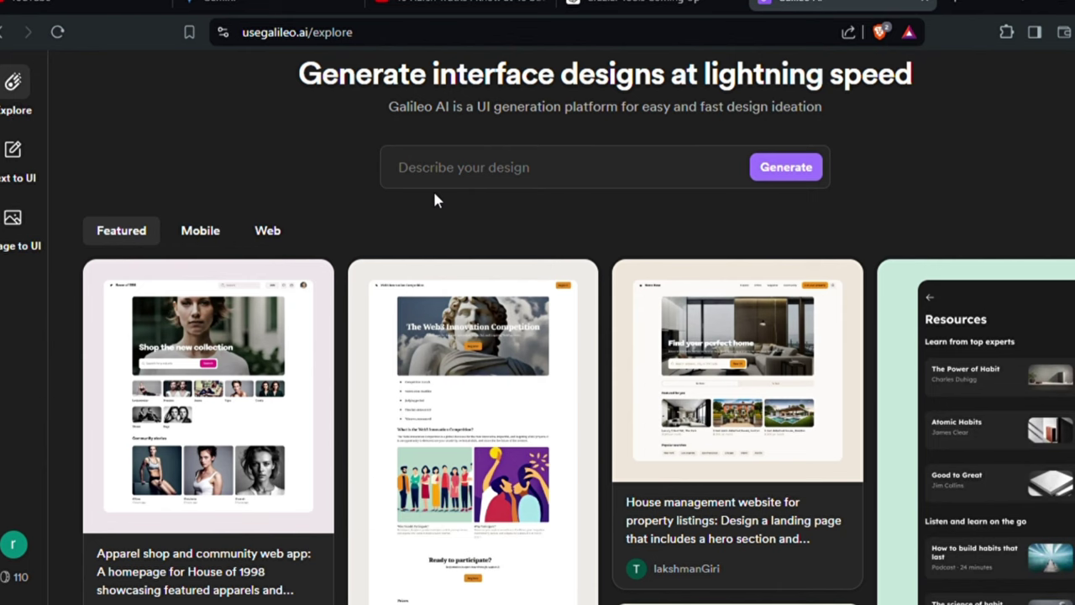
scroll(435, 199, "down", 6)
scroll(435, 199, "down", 6)
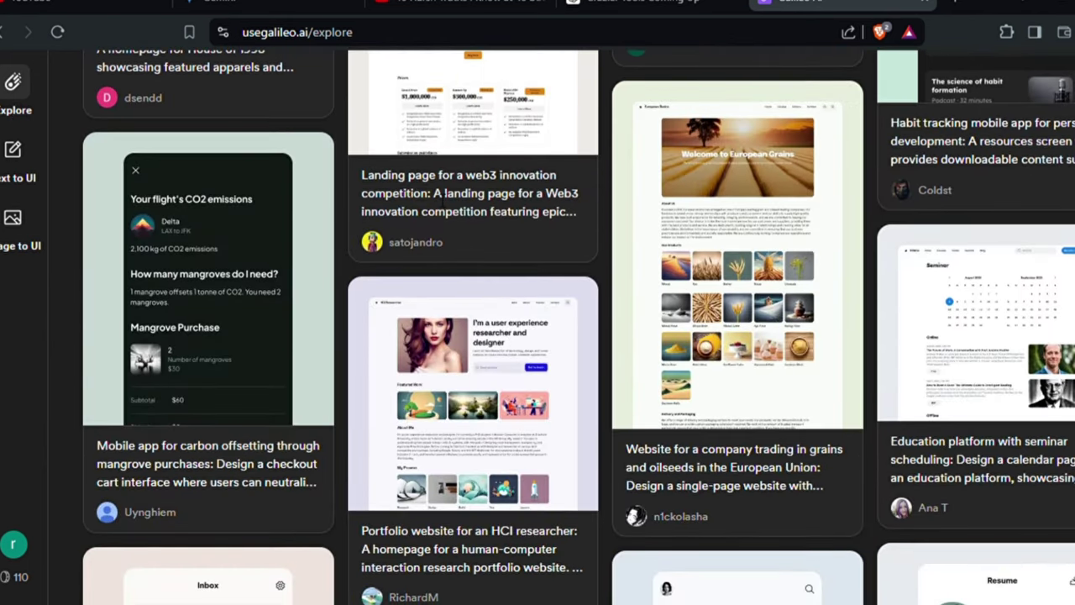
scroll(435, 199, "down", 4)
scroll(437, 199, "down", 4)
scroll(441, 199, "down", 6)
scroll(450, 199, "down", 6)
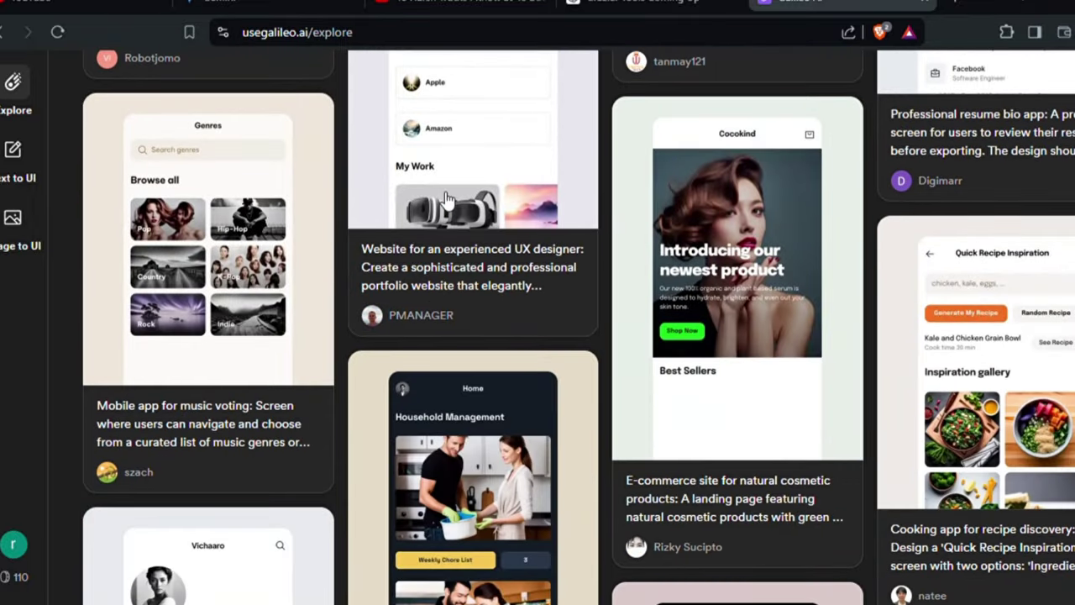
scroll(427, 323, "down", 4)
scroll(426, 315, "down", 3)
scroll(435, 308, "down", 1)
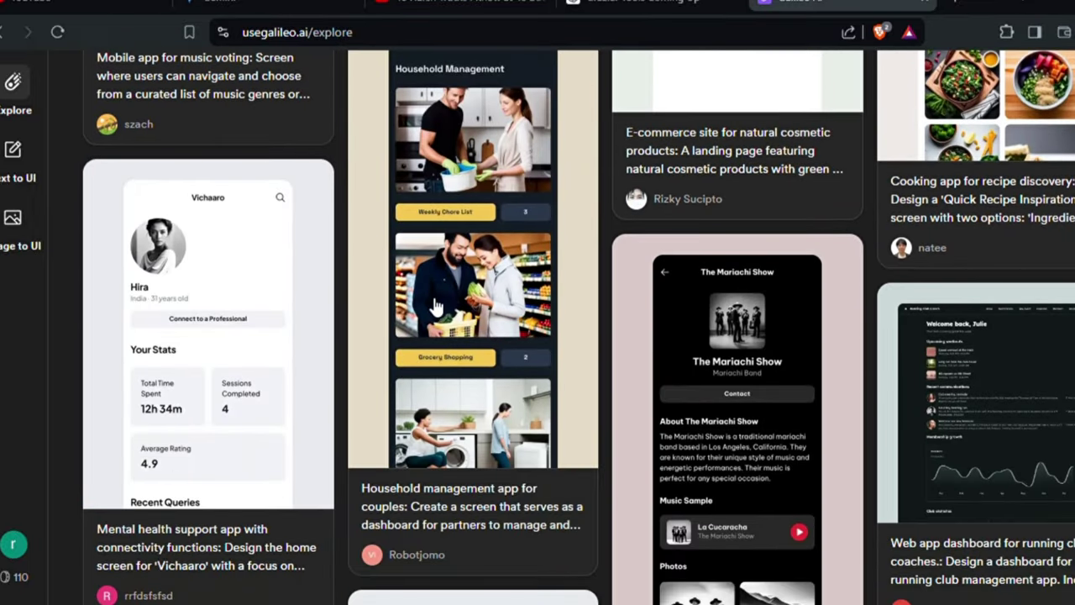
scroll(493, 305, "down", 2)
scroll(492, 299, "down", 5)
scroll(489, 302, "down", 2)
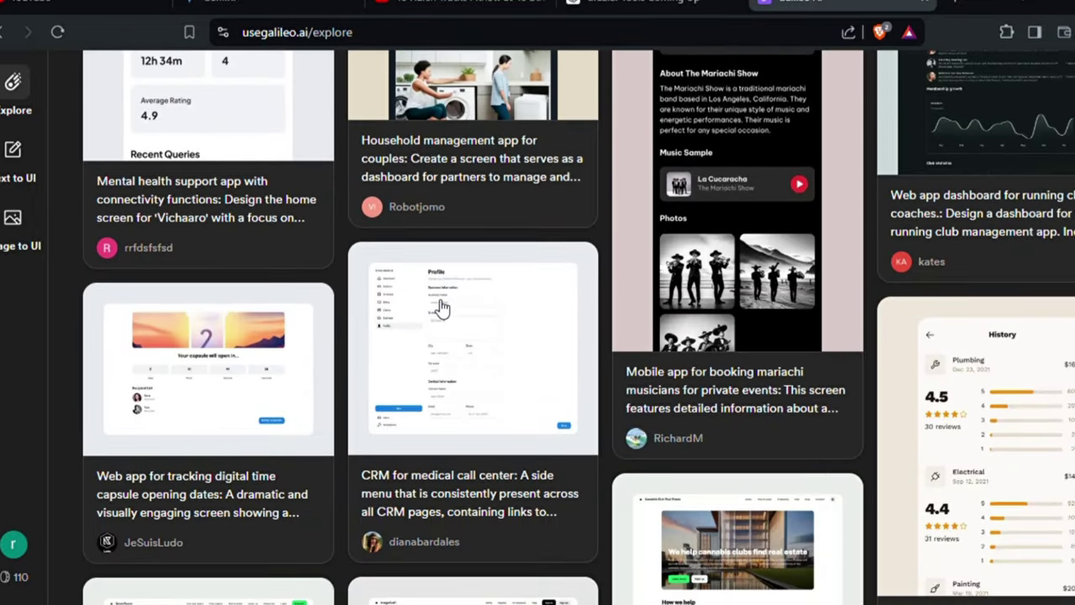
scroll(492, 319, "down", 1)
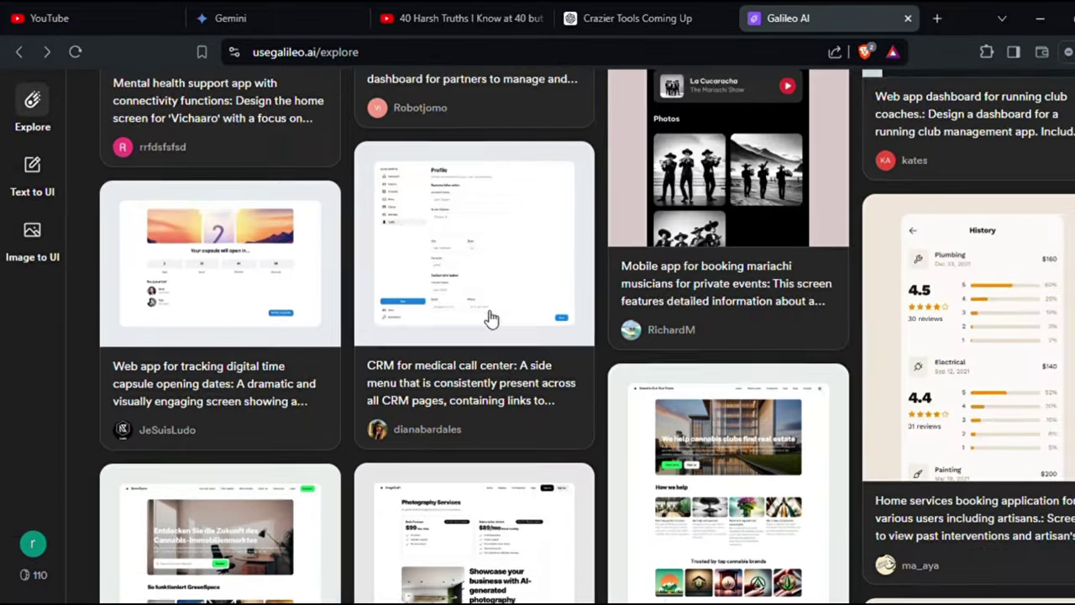
scroll(491, 319, "down", 5)
Copy the ImageCraft Photography Services design's HTML code and preview it in a CodePen pen.
left_click(491, 319)
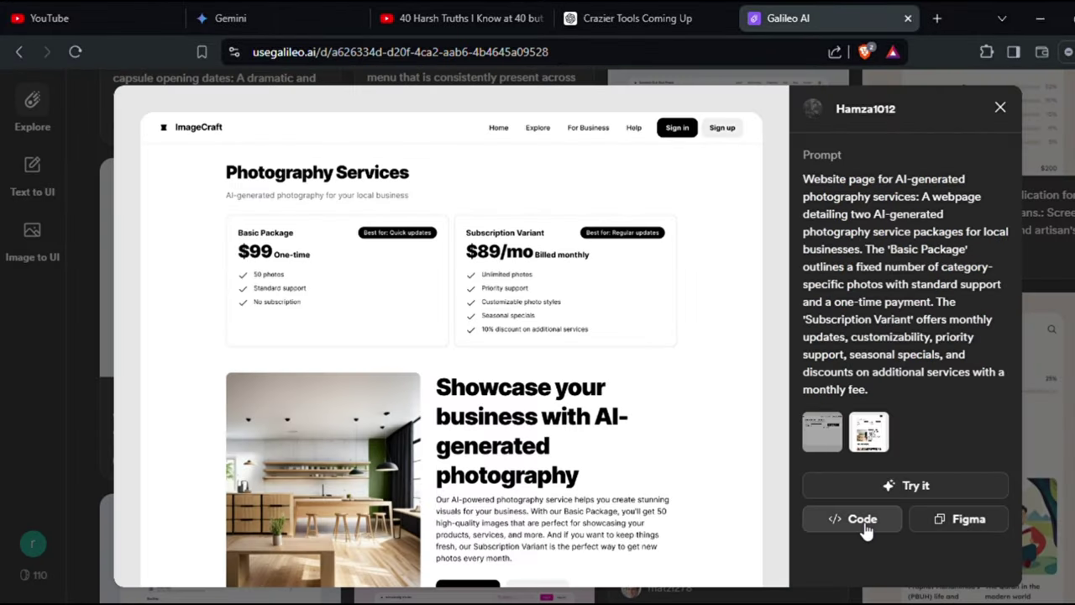
left_click(862, 520)
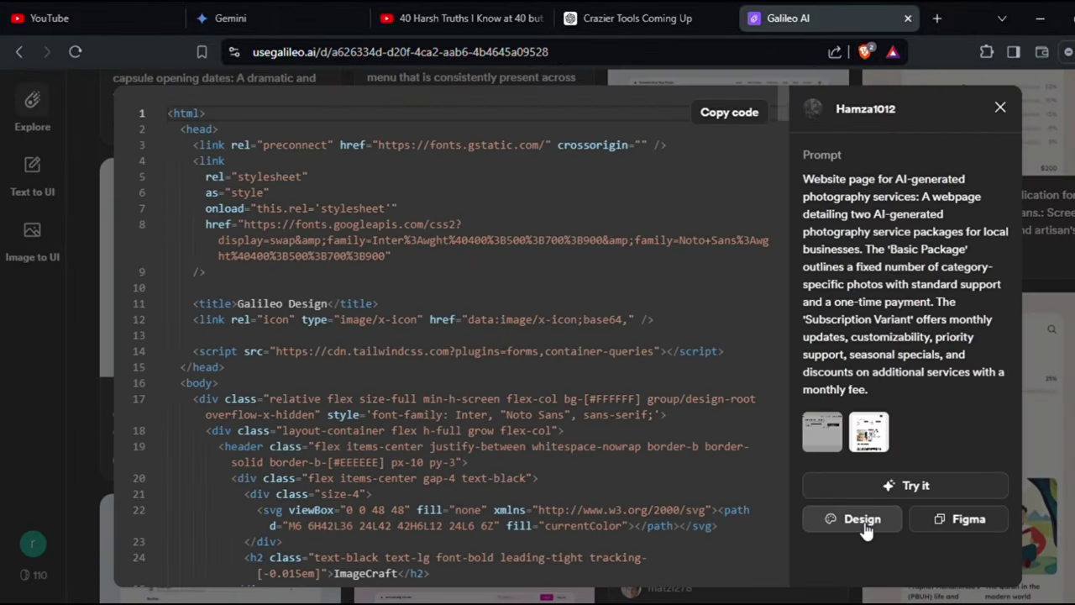
key("ctrl+a")
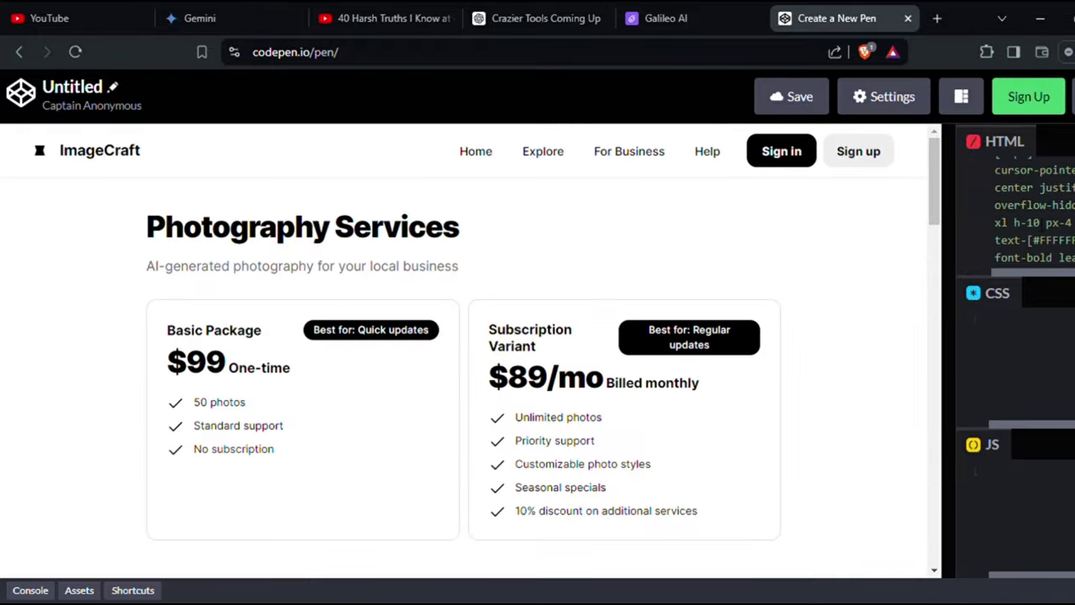
left_click_drag(941, 546, 424, 552)
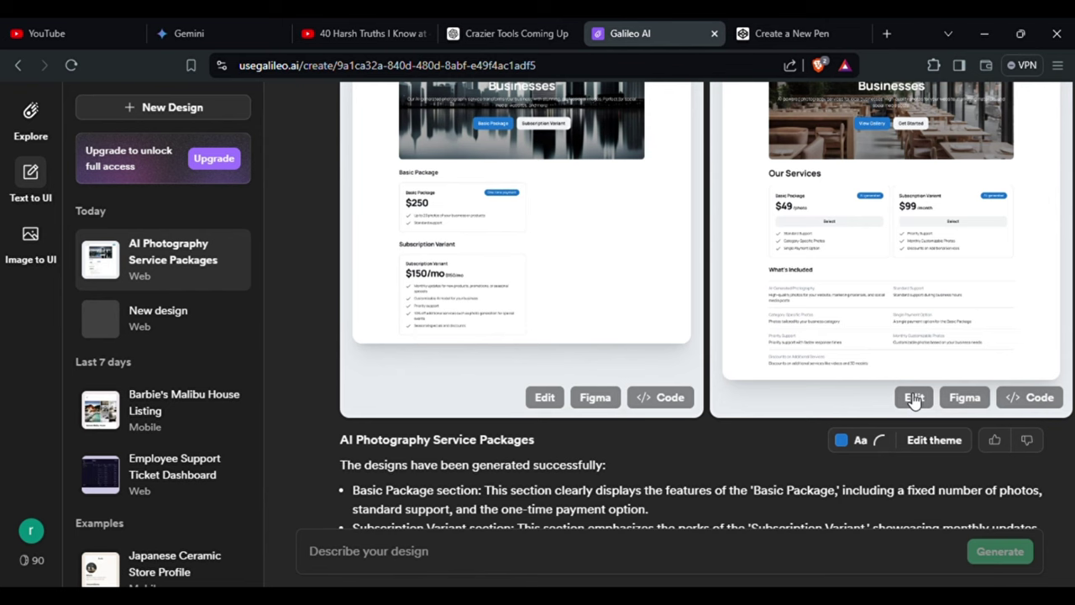
Review Galileo AI's plans and pricing: Standard $19/month, Pro $39/month and Enterprise.
left_click(913, 398)
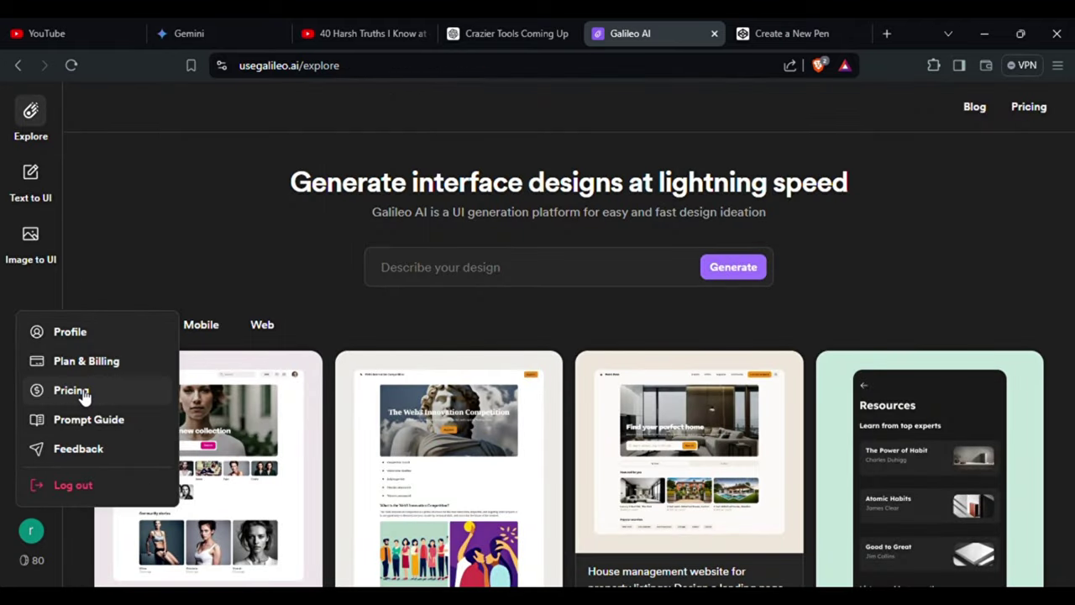
left_click(72, 391)
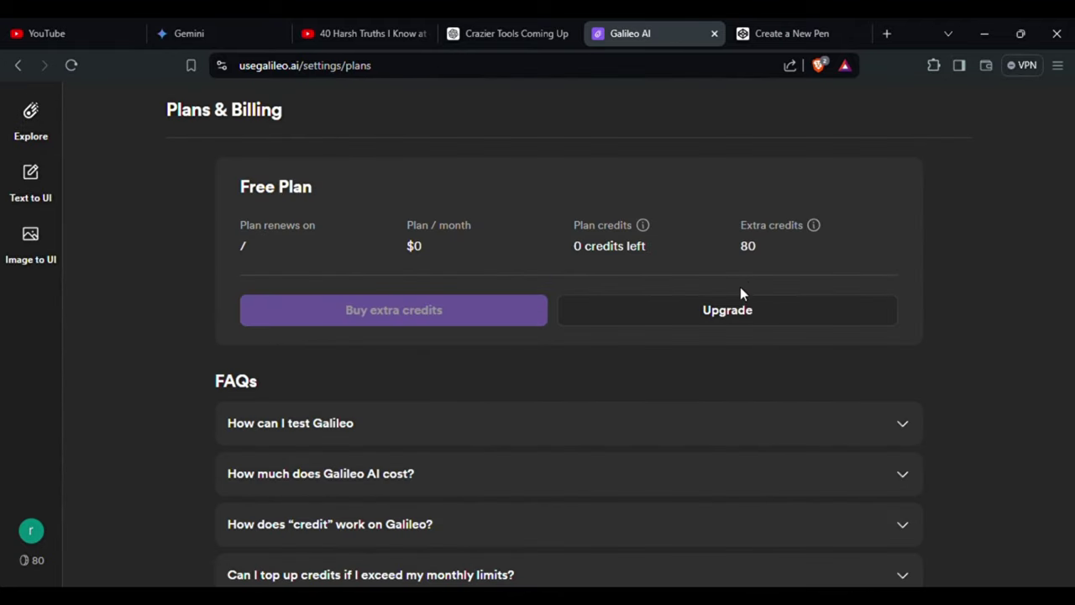
scroll(696, 311, "down", 1)
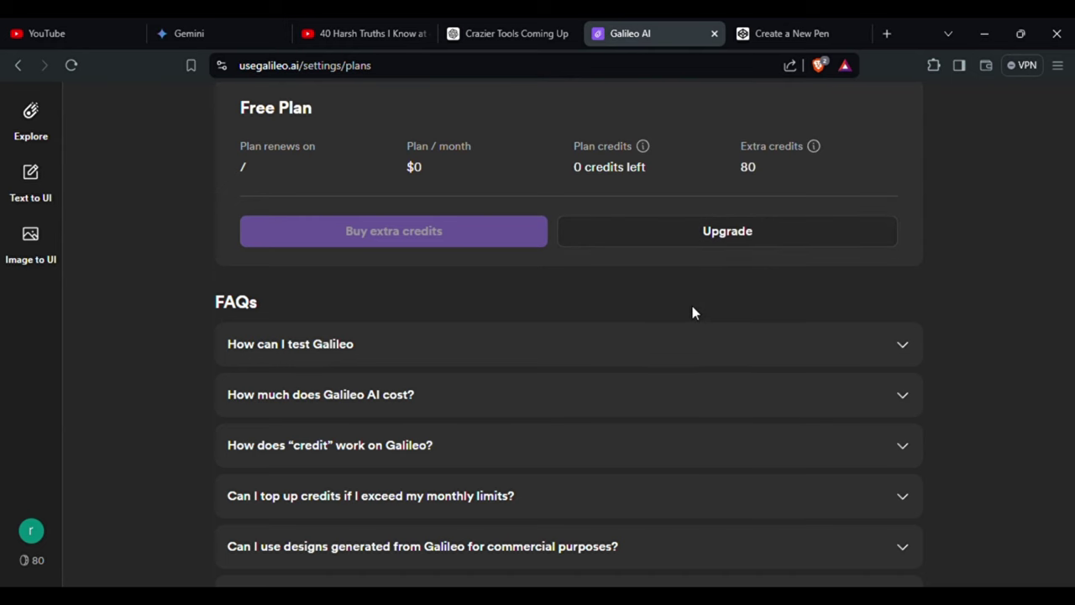
scroll(693, 312, "down", 1)
scroll(697, 314, "down", 3)
scroll(694, 311, "up", 2)
scroll(691, 307, "up", 3)
left_click(564, 318)
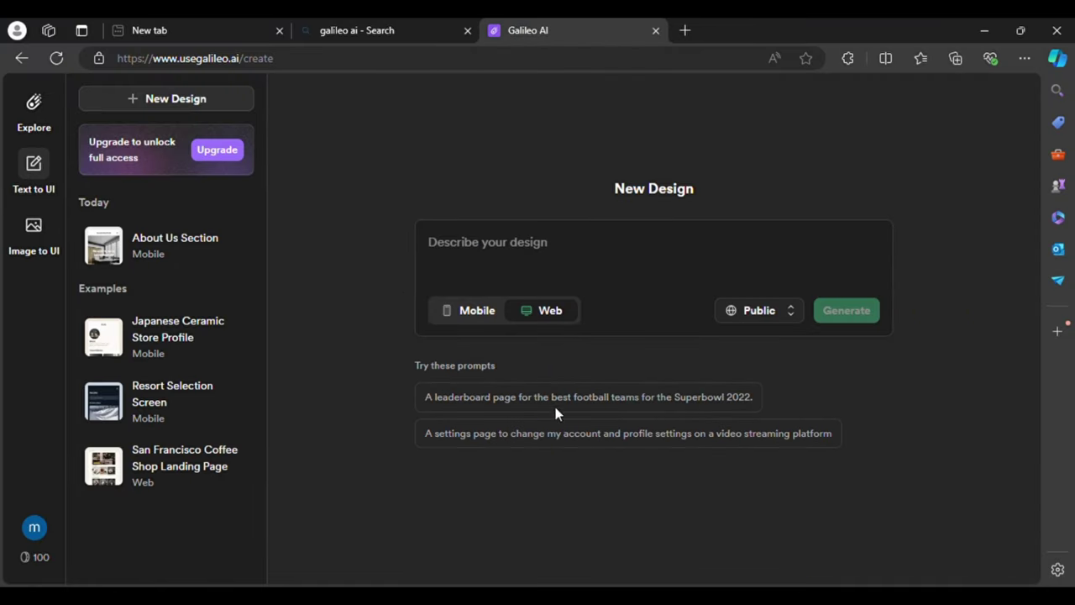
Generate a PicArt photography design from the pasted description and preview its code in CodePen.
type("Website page for AI-generated photography services: A webpage detailing two AI-generated photography service packages for local businesses. The 'Basic Package' outlines a fixed number of category-specific photos with standard support and a one-time payment. The 'Subscription Variant' offers monthly updates, customizability, priority support, seasonal specials, and discounts on additional services with a monthly fee.")
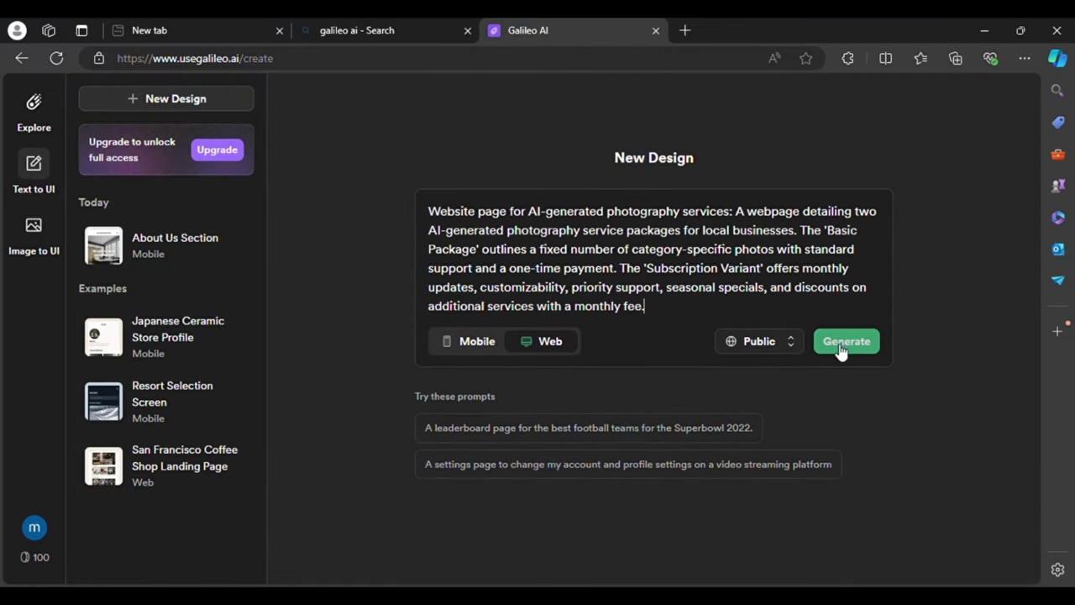
left_click(843, 344)
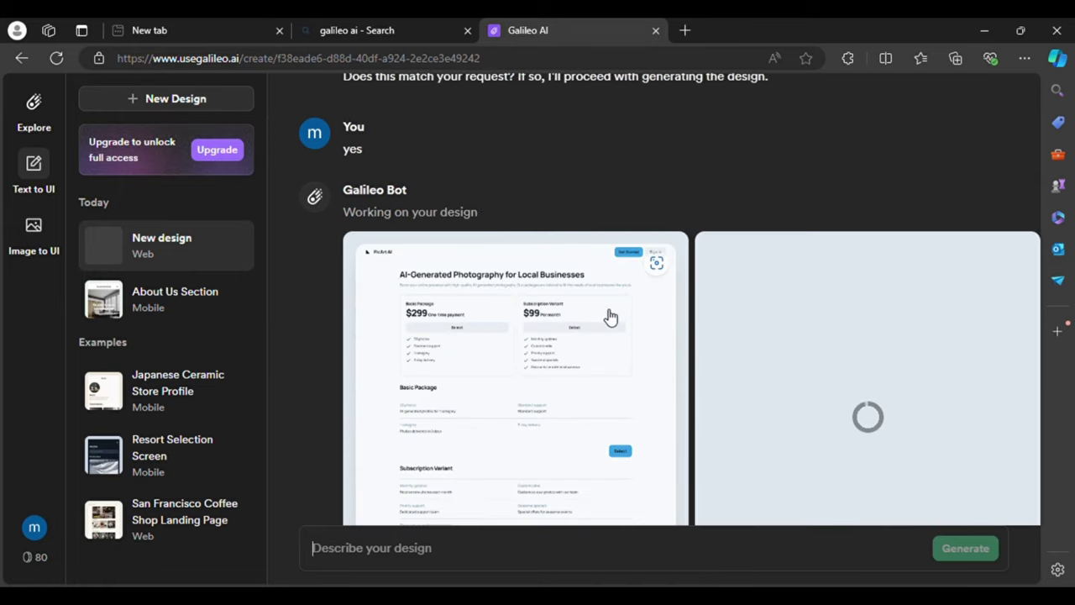
left_click(608, 315)
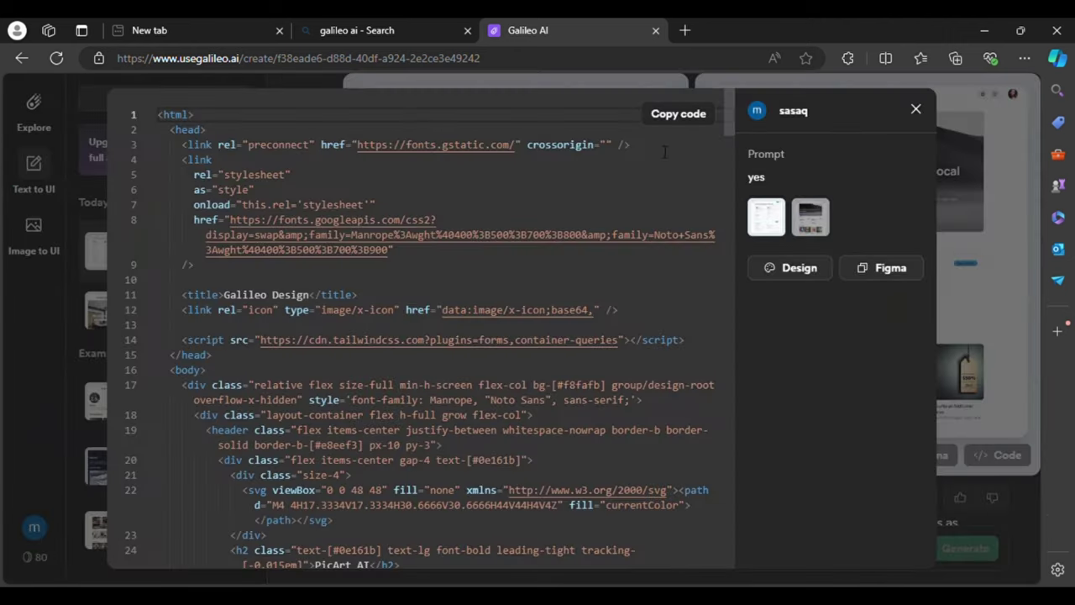
left_click(685, 30)
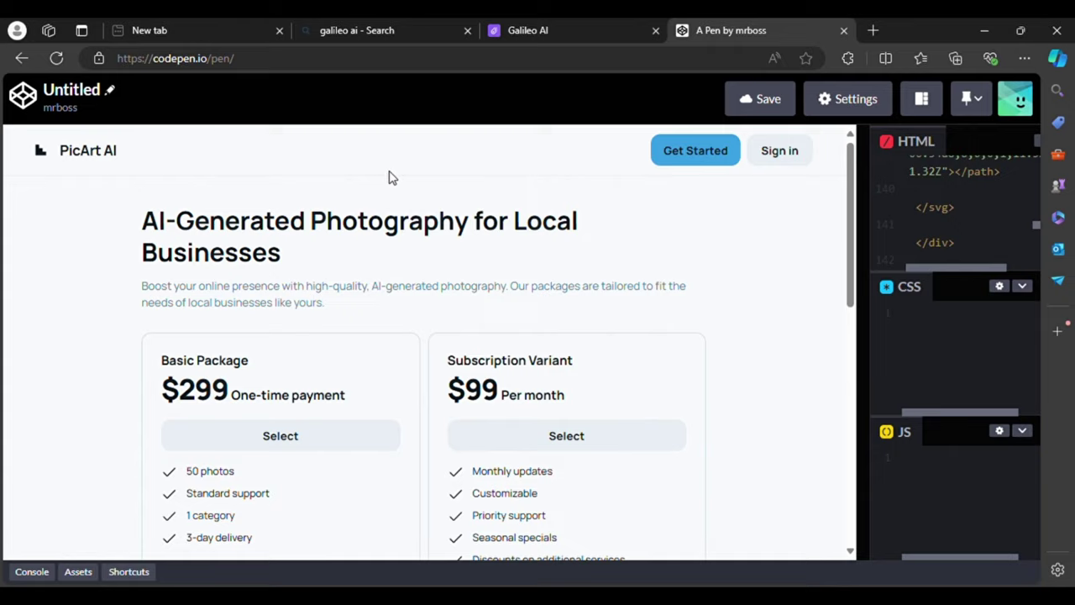
scroll(389, 177, "down", 7)
scroll(329, 223, "up", 4)
scroll(351, 245, "up", 3)
Back in Galileo AI, view the other generated design's HTML code.
left_click(534, 23)
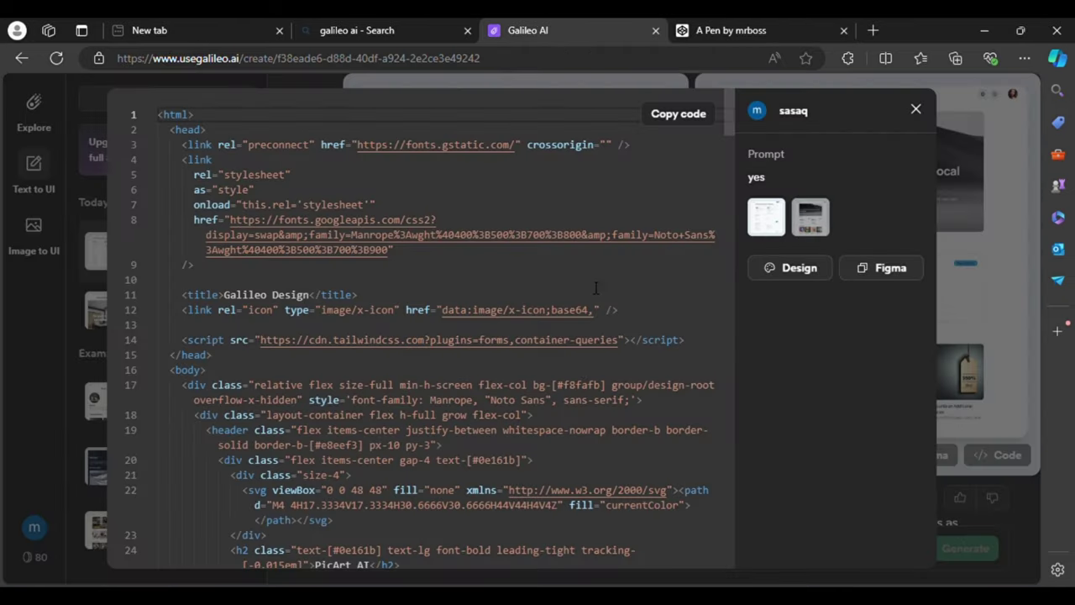
left_click(986, 187)
left_click(845, 305)
left_click(794, 269)
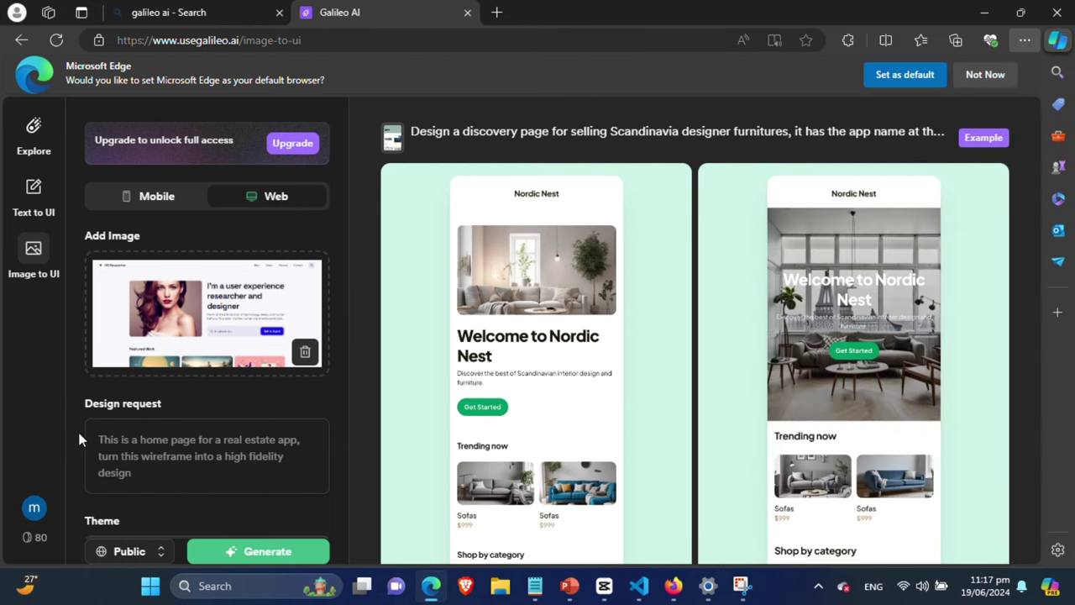
Paste the portfolio description into the Design request field using the right-click menu.
right_click(186, 456)
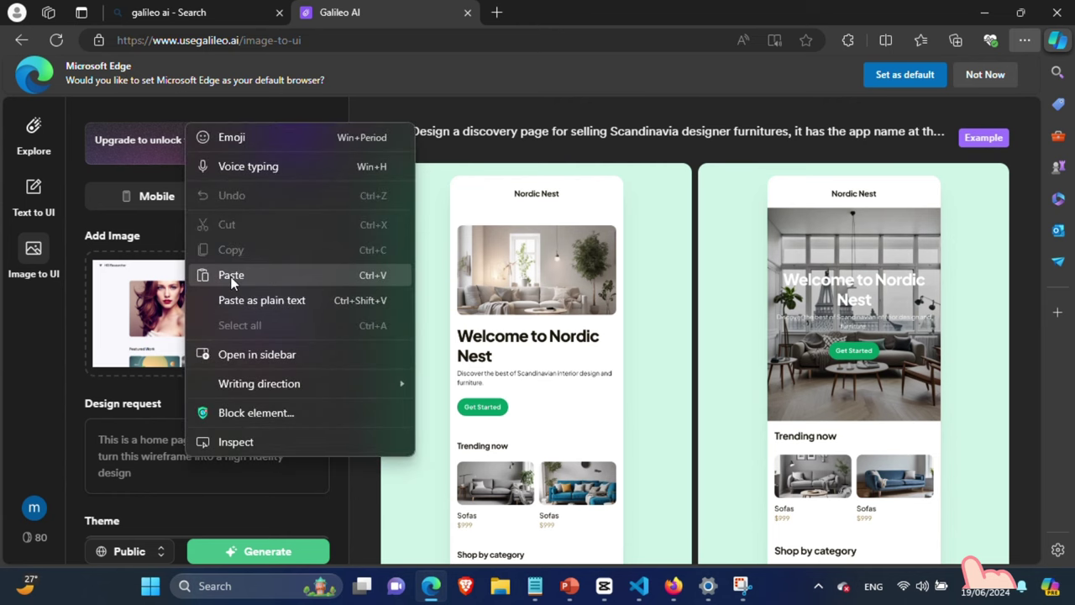
left_click(230, 276)
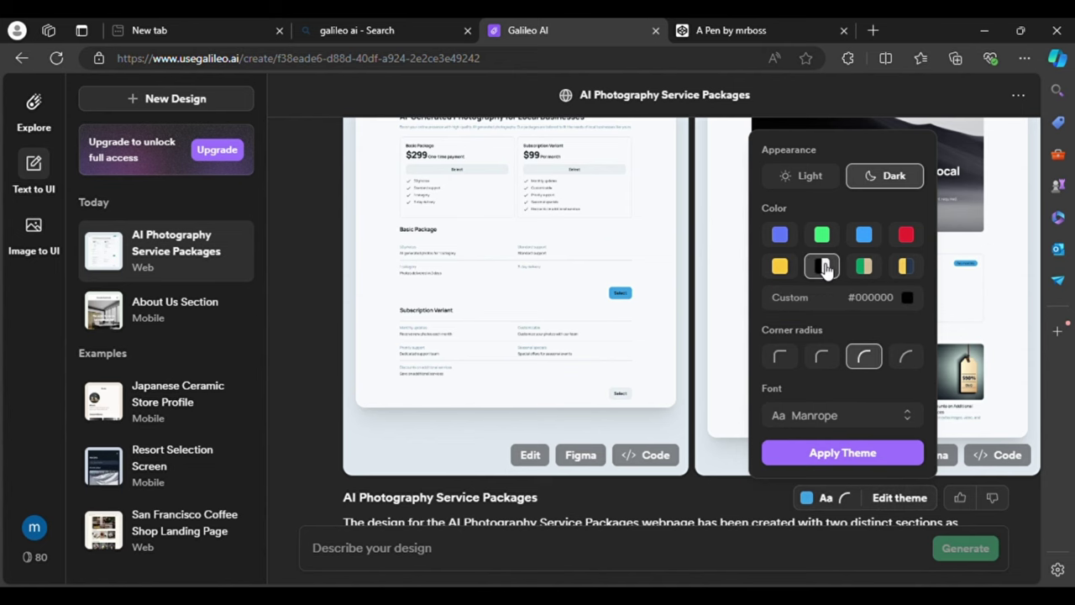
Apply the dark appearance with black colour theme to the Photography Service Packages design.
left_click(844, 454)
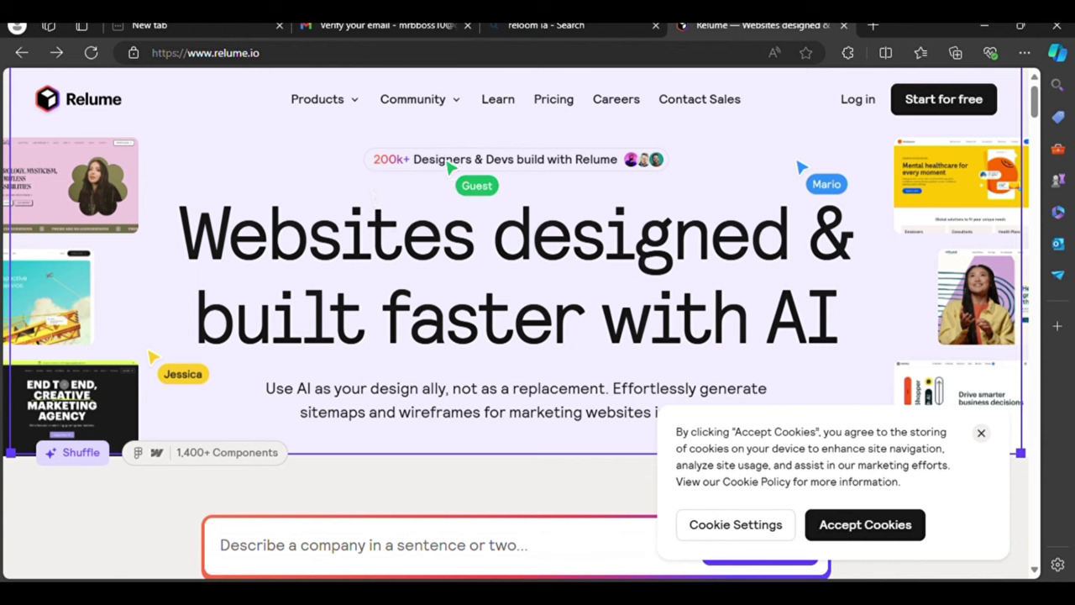
Scroll through Relume's pricing page to review its plans.
left_click(538, 106)
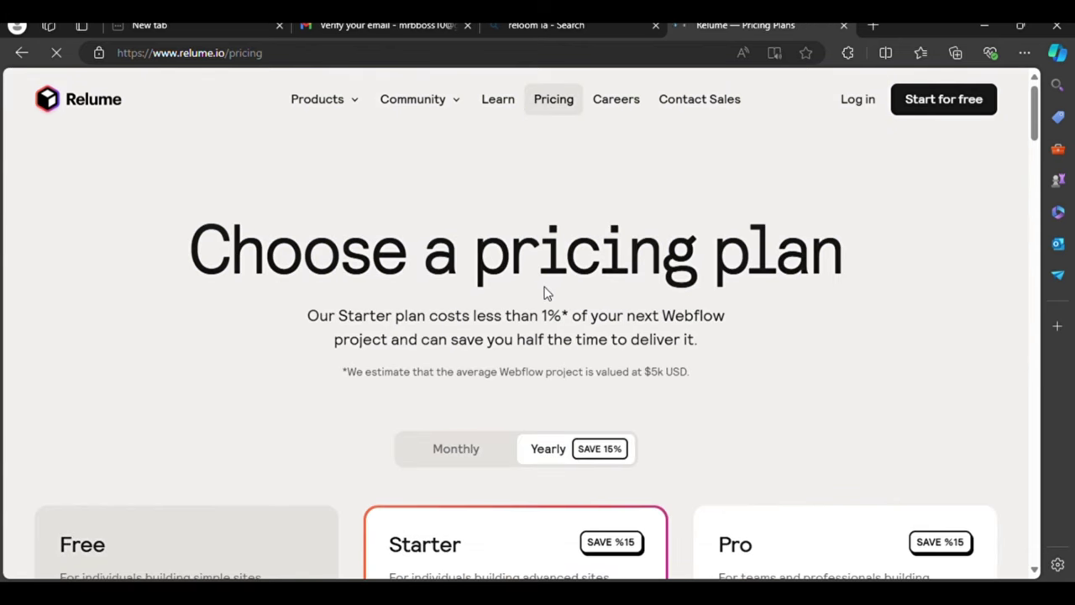
scroll(546, 294, "down", 2)
scroll(395, 298, "down", 3)
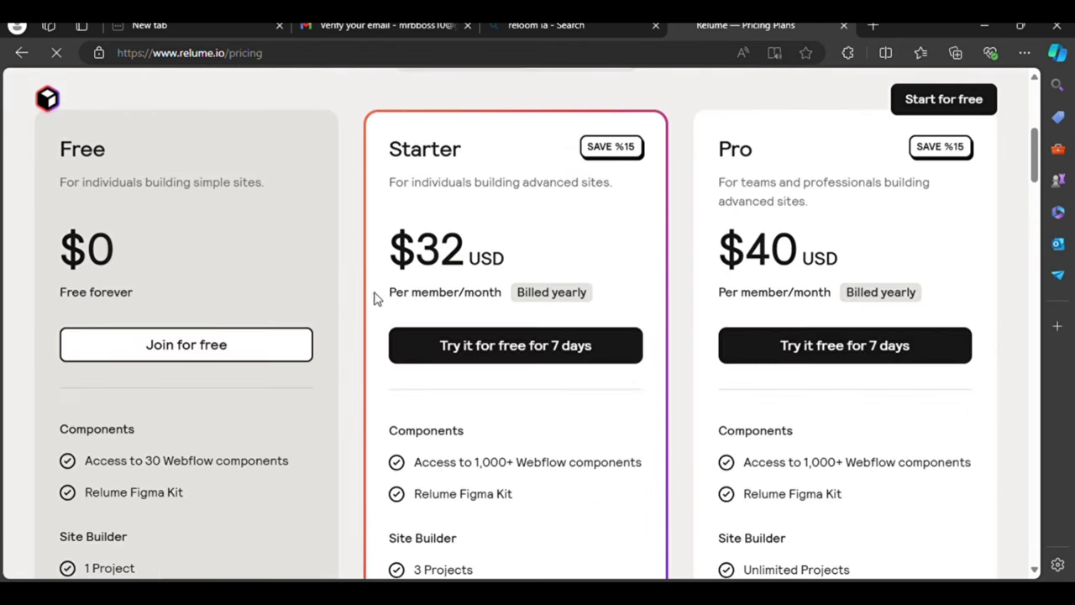
scroll(342, 293, "down", 2)
scroll(342, 293, "down", 3)
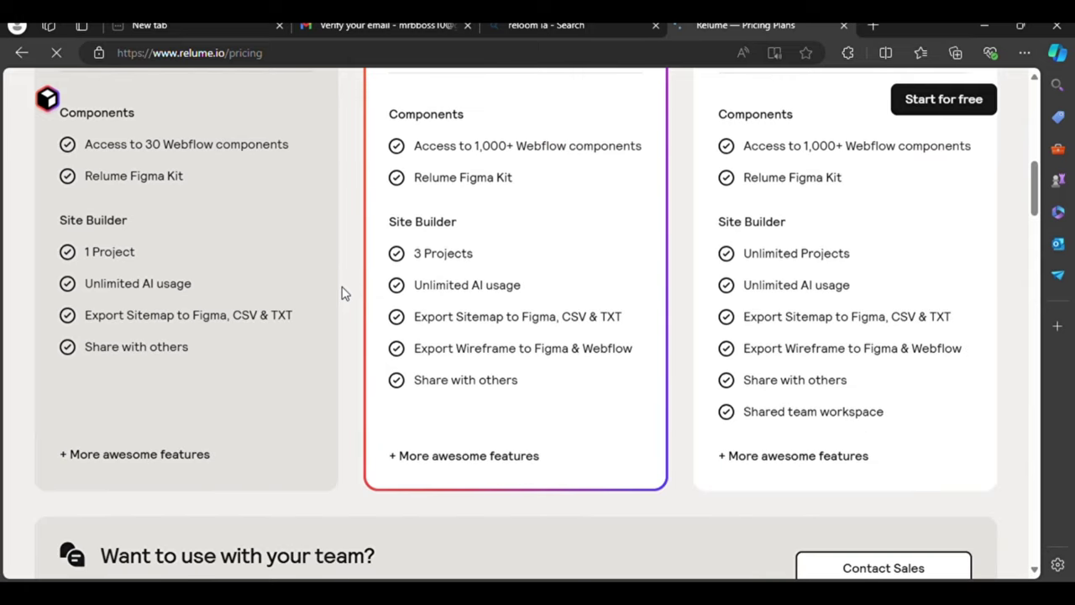
scroll(342, 292, "down", 3)
scroll(342, 293, "down", 2)
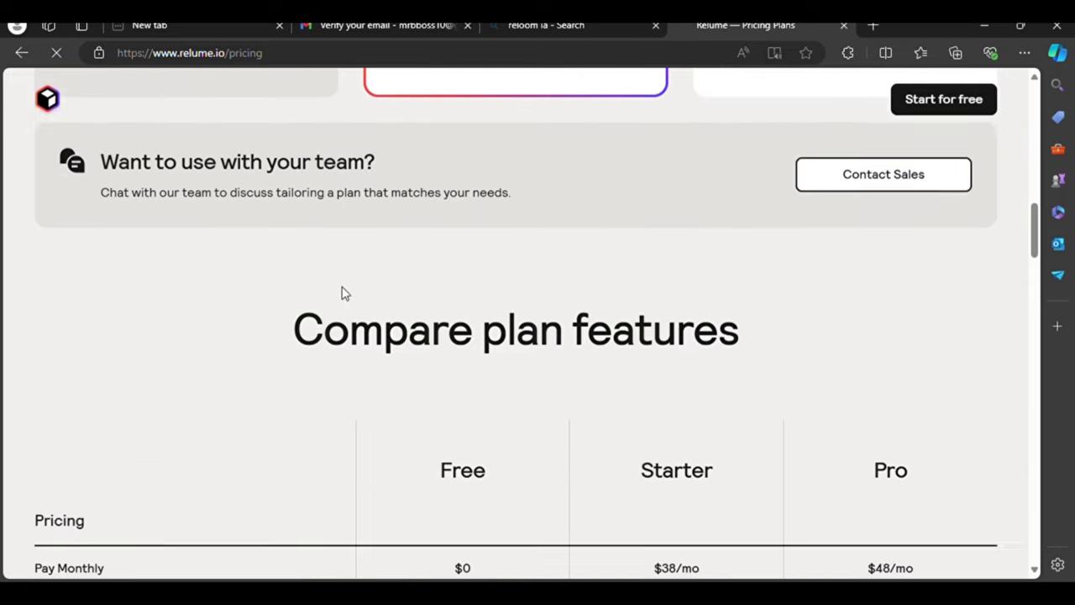
scroll(342, 292, "up", 6)
scroll(342, 291, "up", 5)
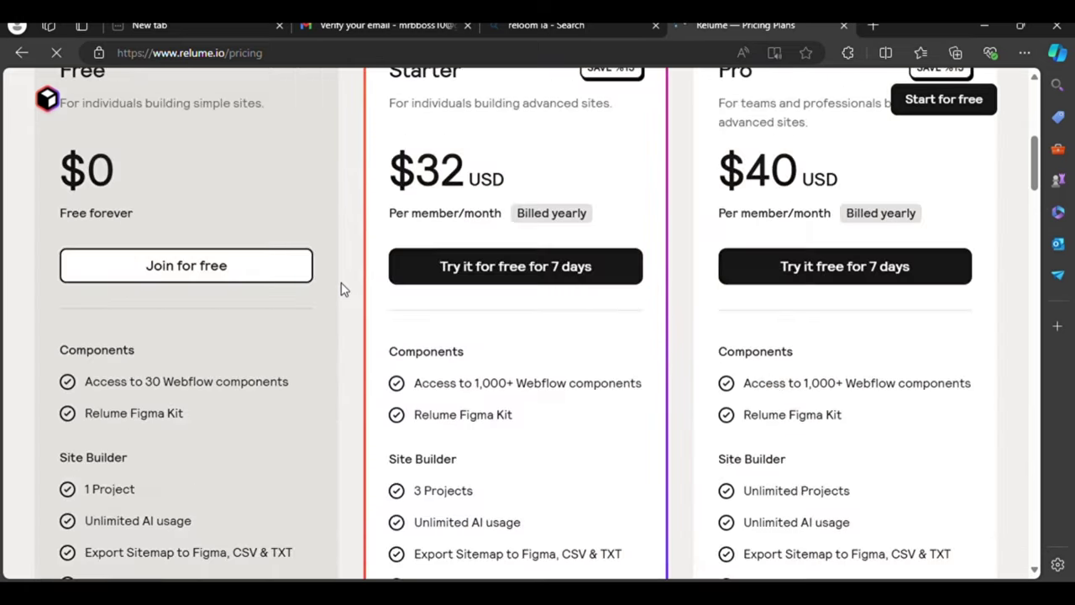
scroll(342, 288, "up", 1)
scroll(342, 290, "up", 1)
scroll(342, 288, "down", 1)
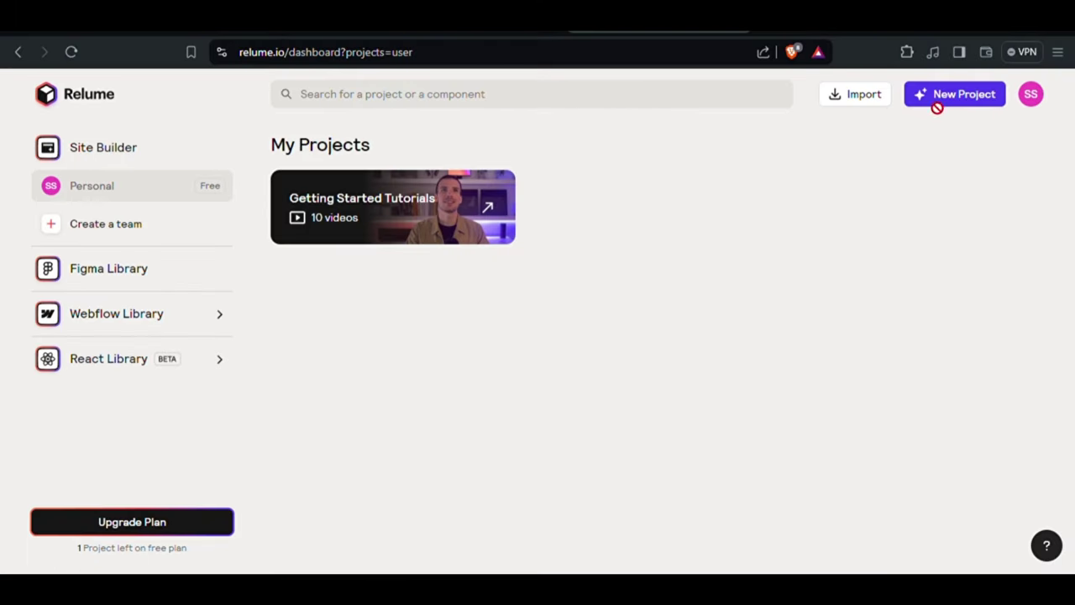
Create a new Relume project and start building from the welcome dialog.
left_click(937, 104)
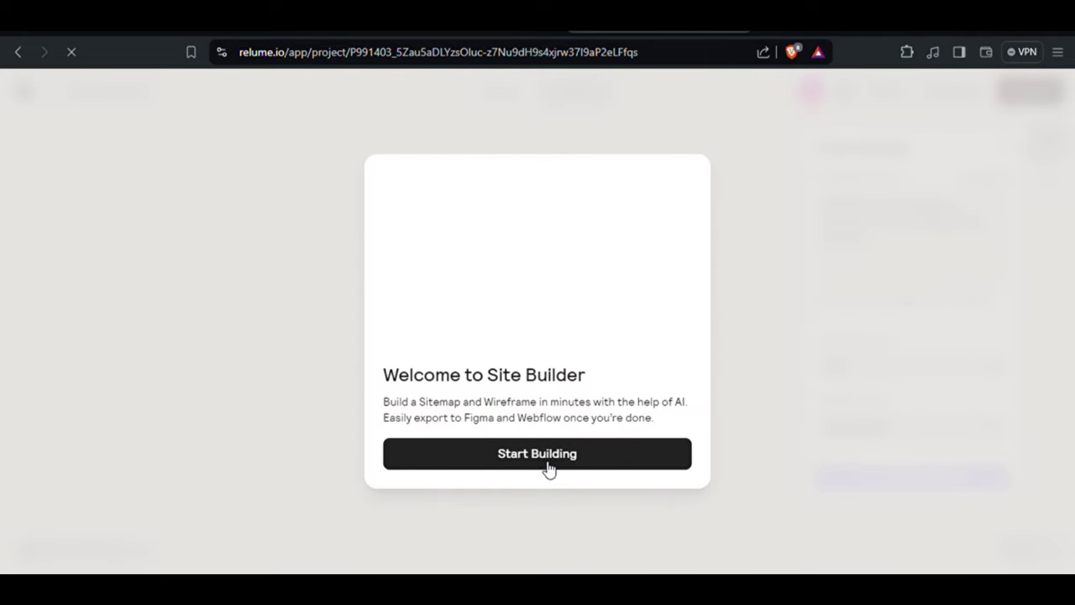
left_click(545, 457)
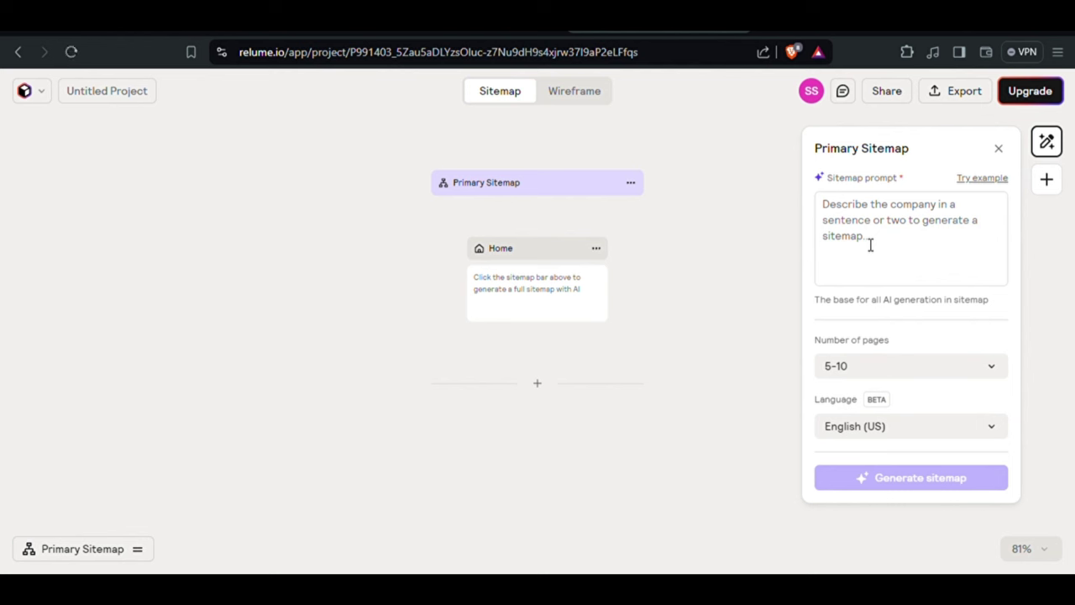
Generate a sitemap from the pasted AI glasses review site description and review its pages.
left_click(870, 245)
type("A website that reviews and compares AI glasses to help people decide what the best ai glass for them is")
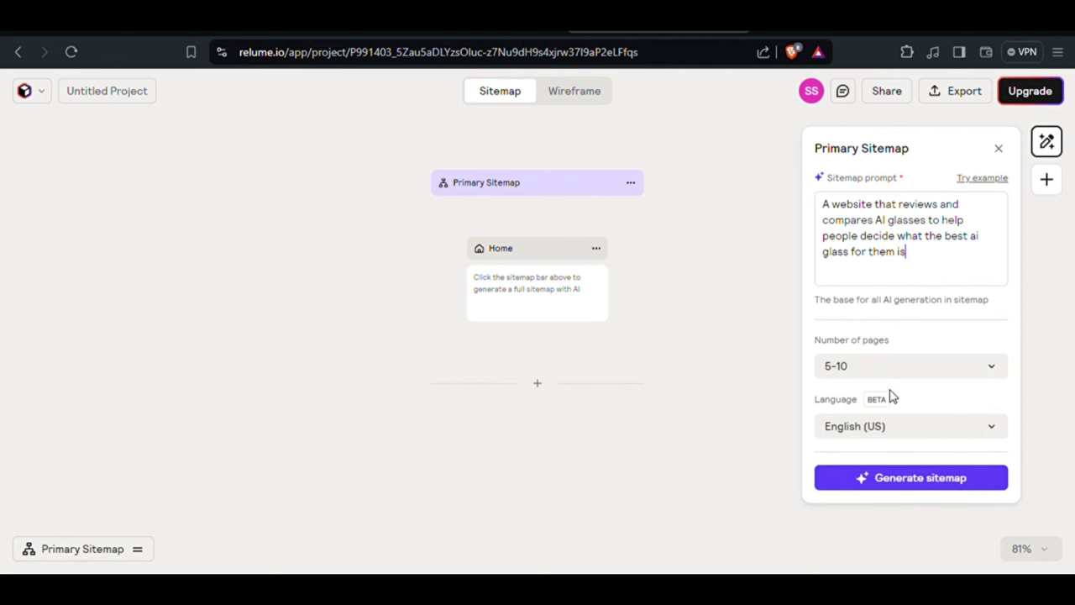
left_click(879, 478)
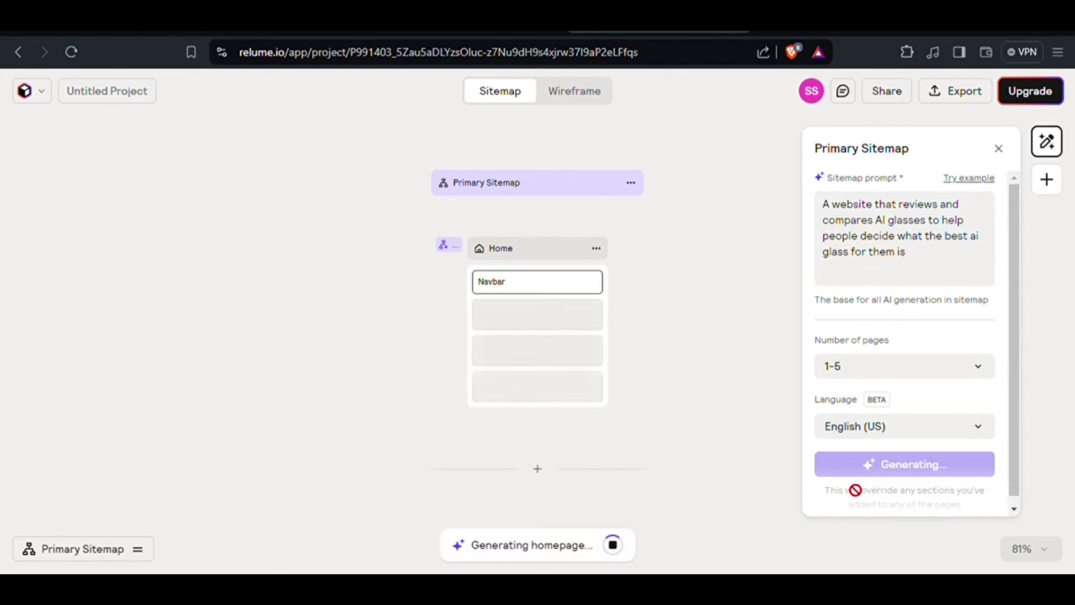
scroll(660, 398, "down", 1)
scroll(672, 396, "down", 3)
scroll(597, 365, "up", 3)
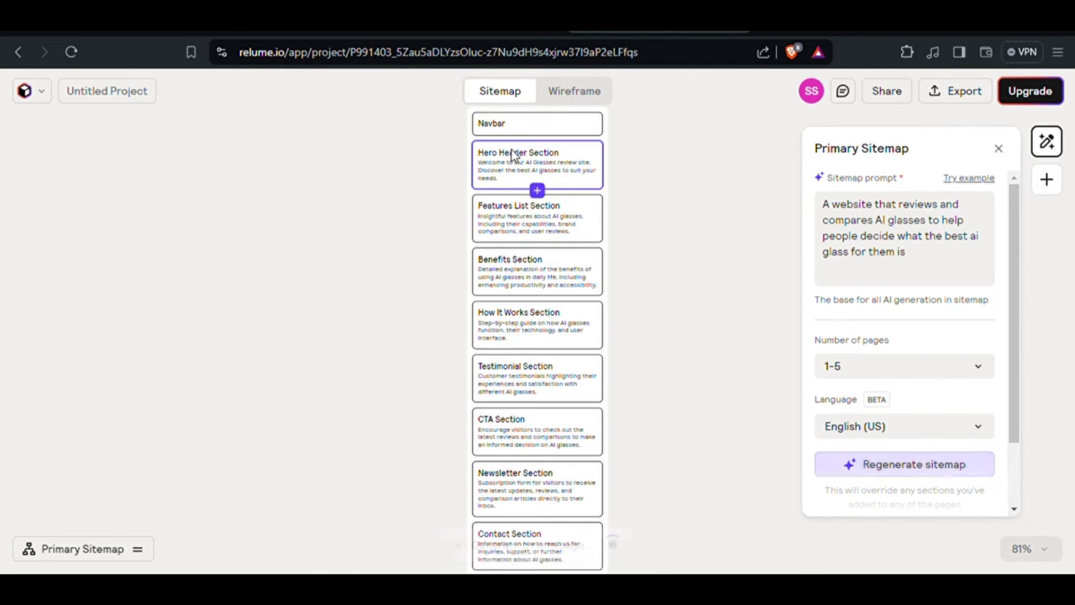
scroll(553, 196, "down", 2)
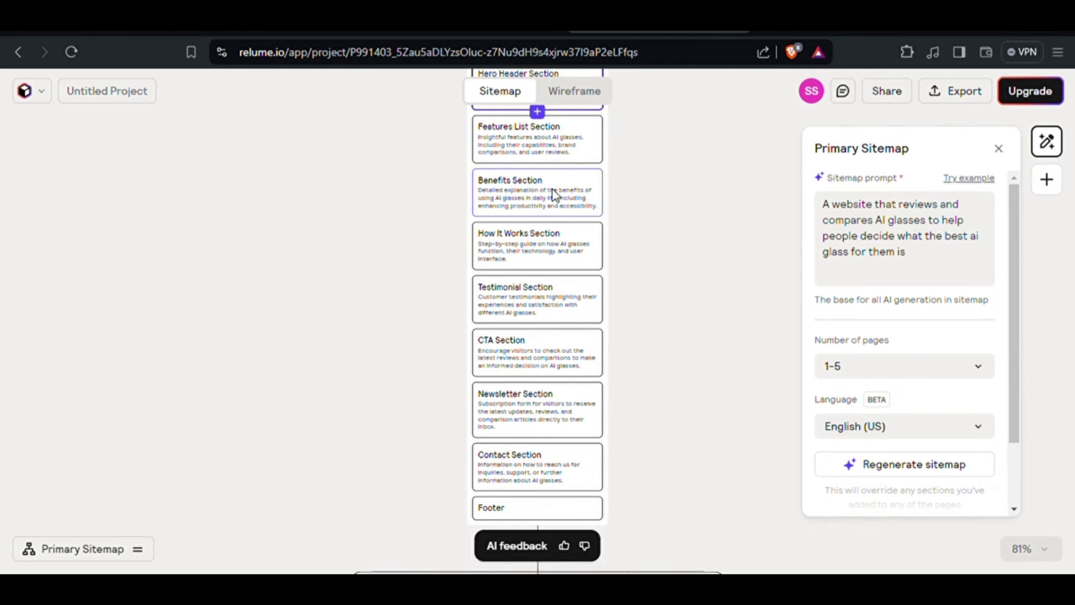
scroll(546, 305, "down", 2)
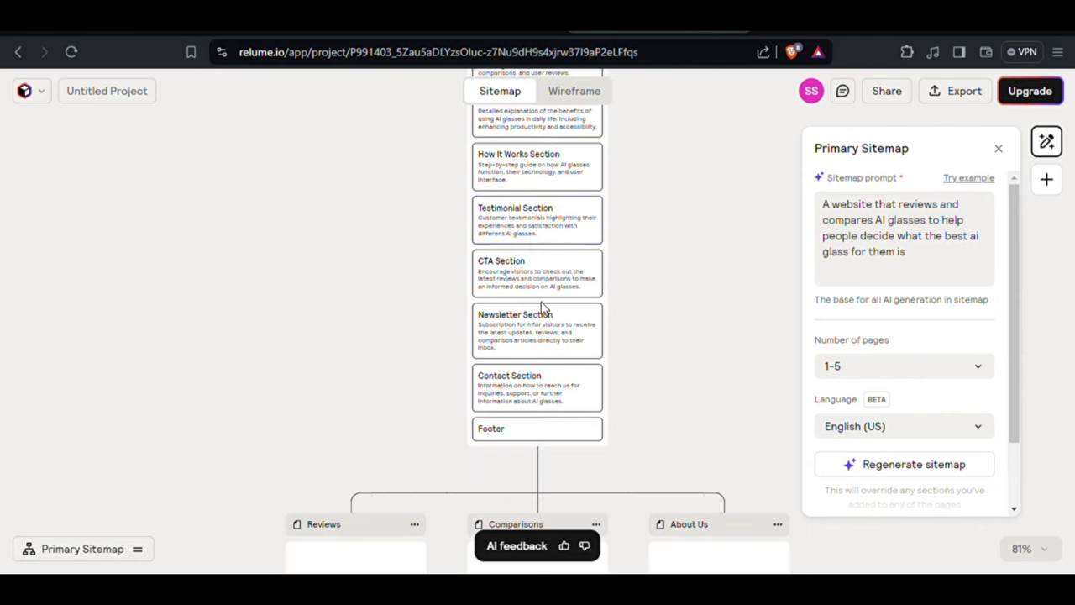
scroll(542, 308, "down", 2)
scroll(540, 308, "down", 1)
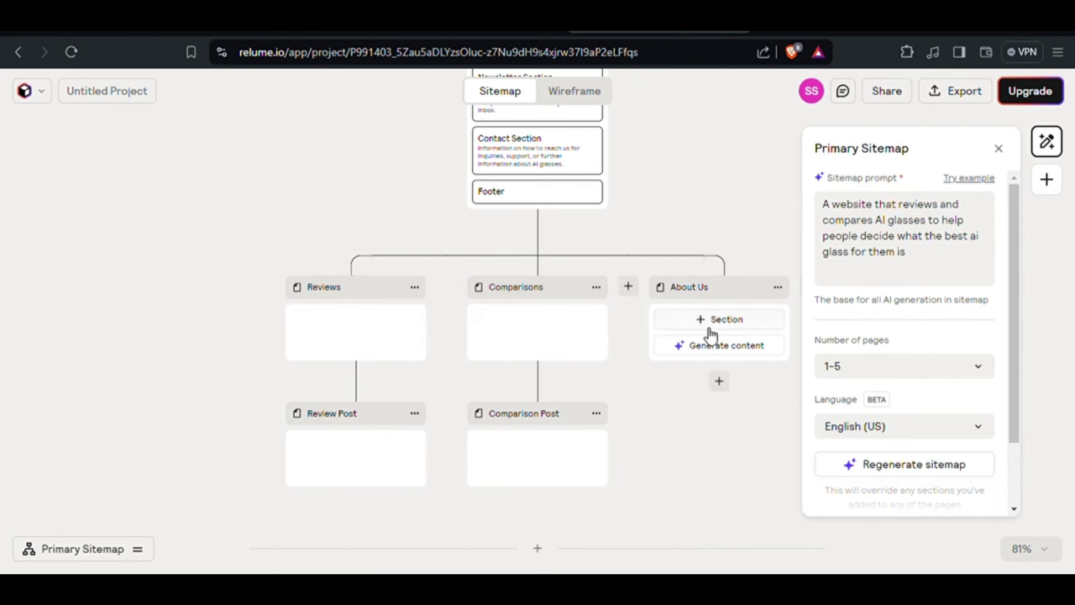
Close the Primary Sitemap prompt panel.
scroll(727, 432, "down", 2)
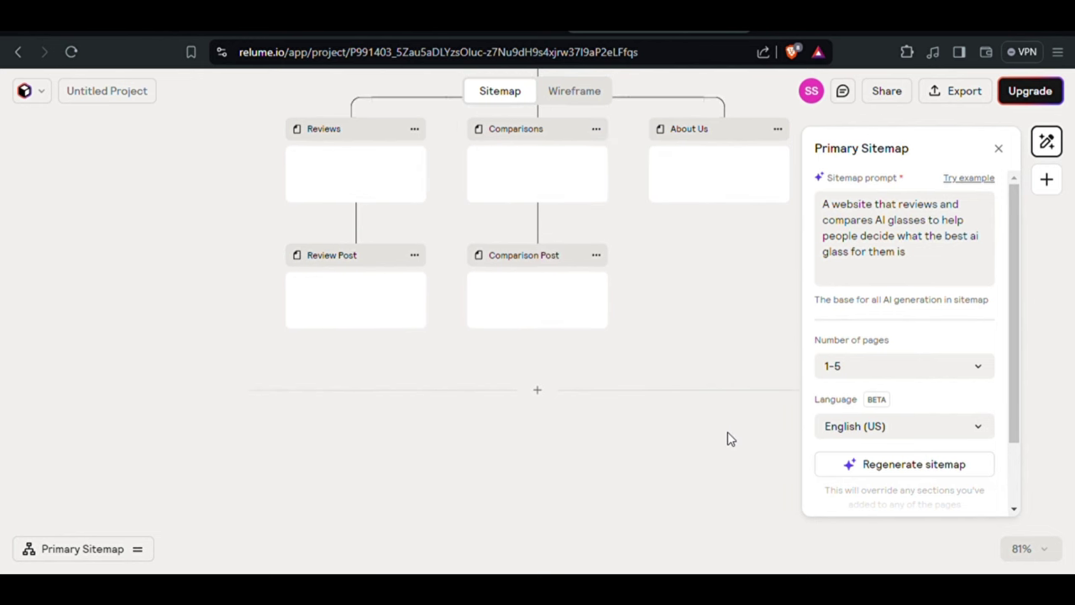
scroll(555, 367, "down", 2)
scroll(633, 352, "up", 2)
scroll(647, 347, "up", 1)
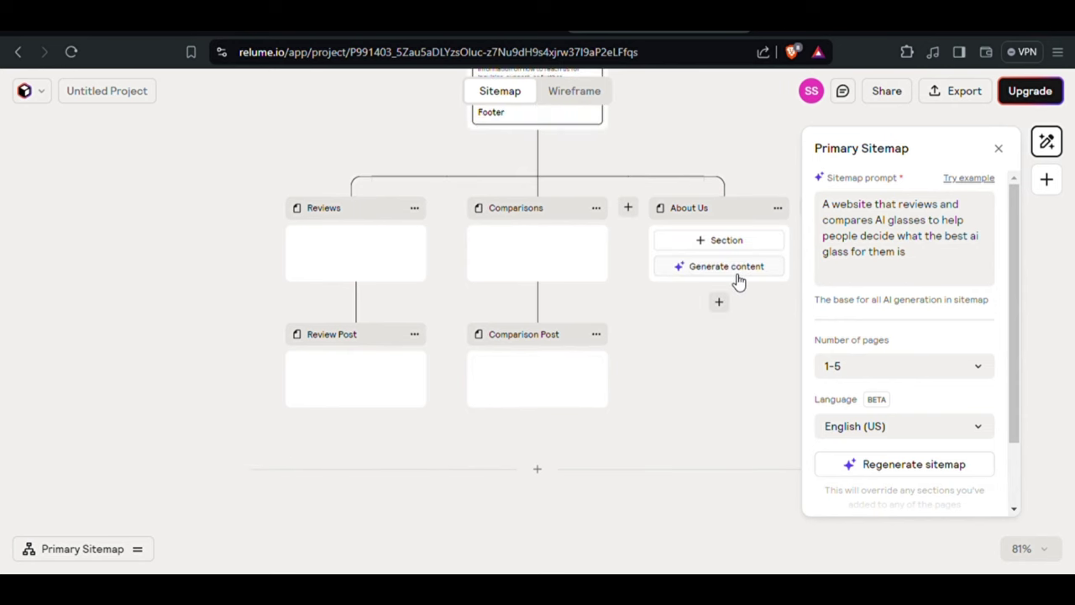
left_click(1043, 133)
scroll(550, 336, "up", 1)
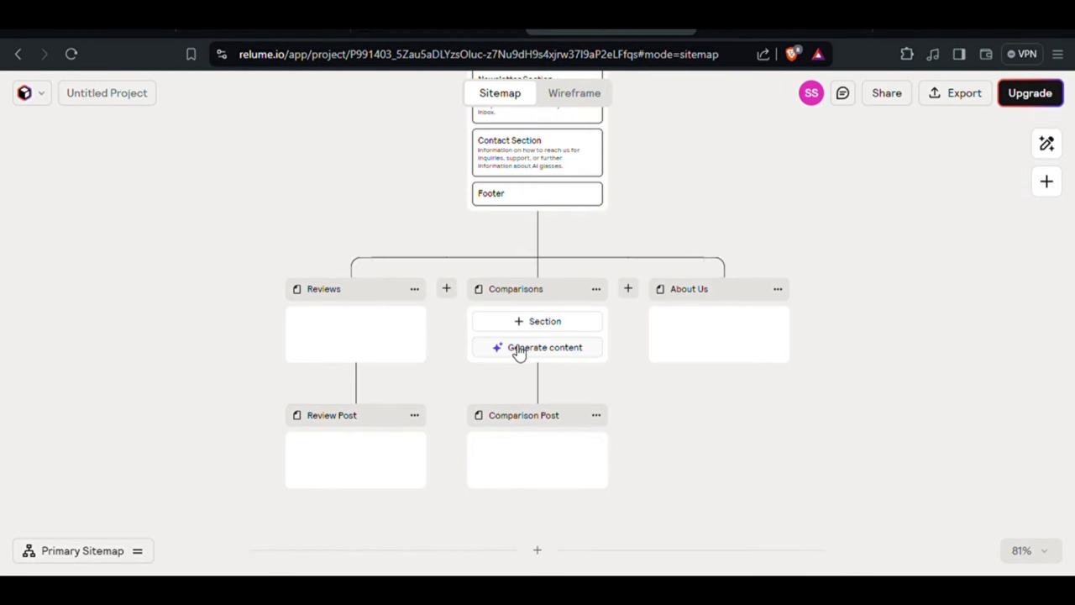
mouse_move(355, 252)
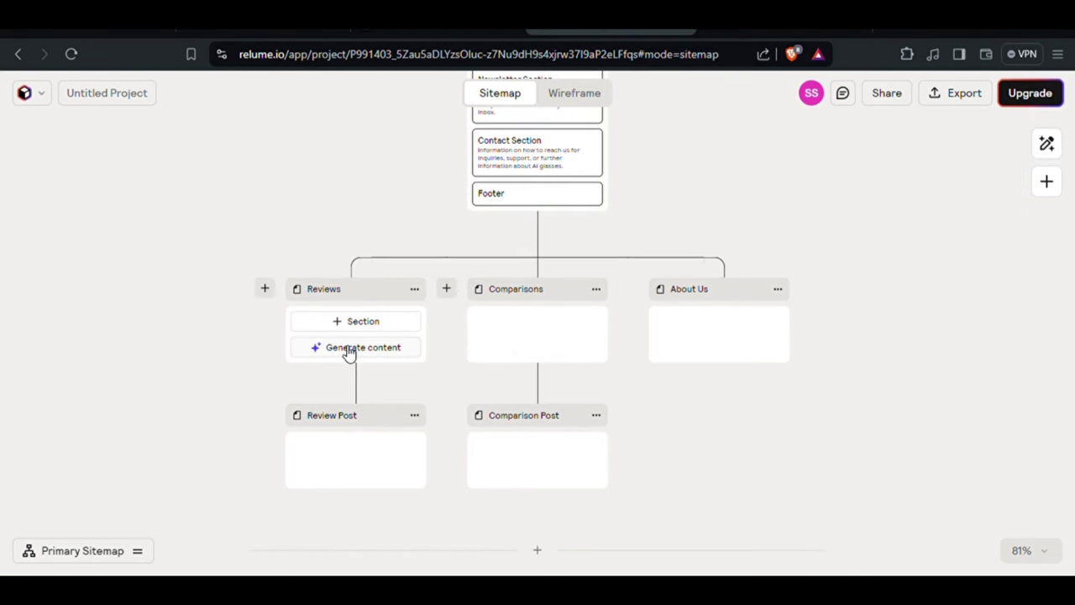
Generate sections for the Reviews, Comparisons and About Us pages, then review them.
left_click(350, 352)
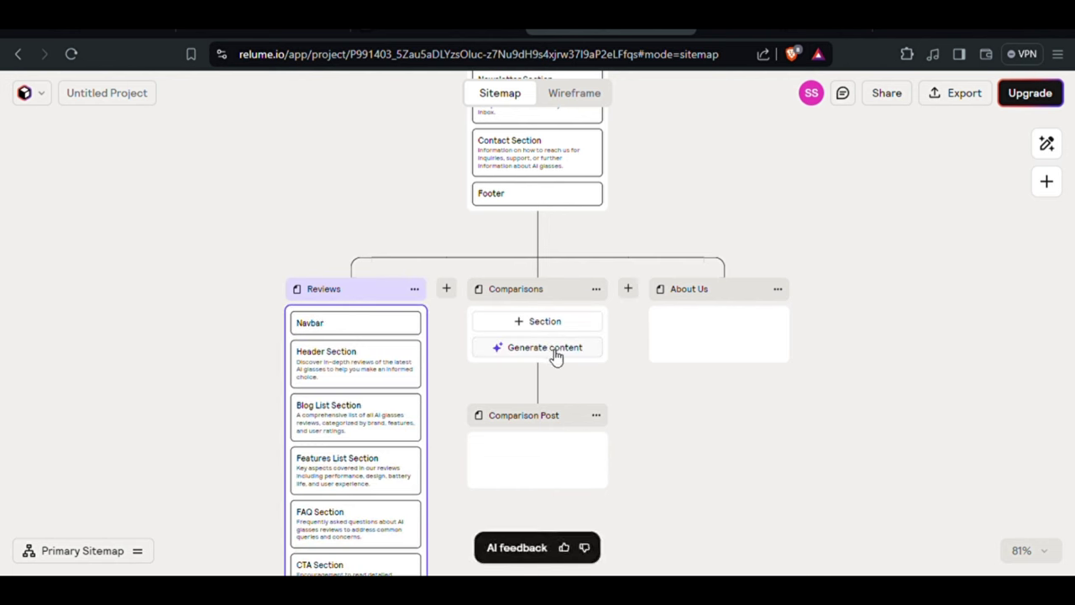
left_click(552, 353)
left_click(697, 353)
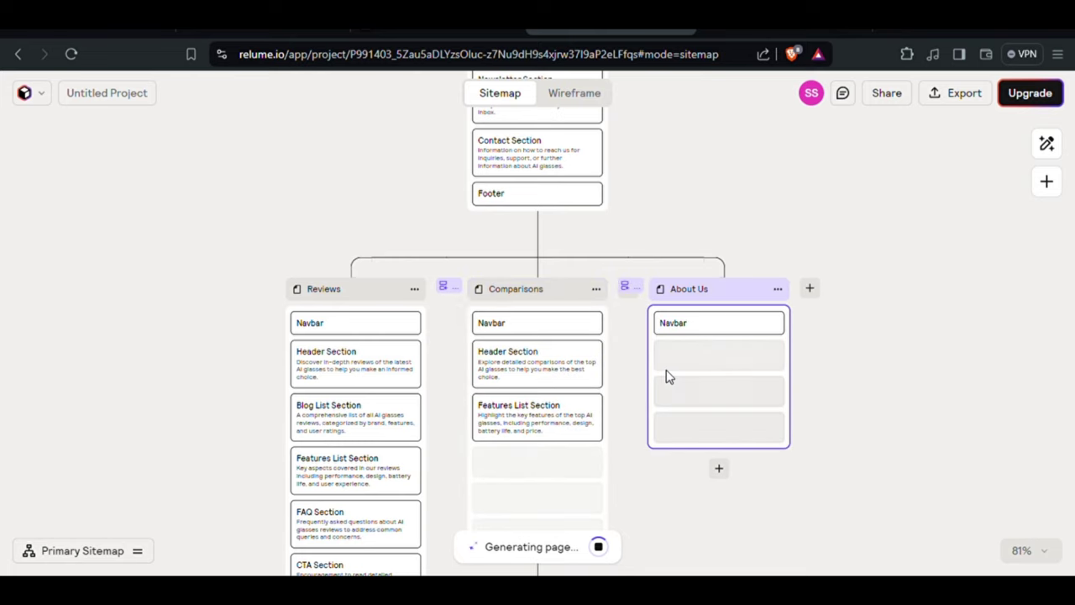
scroll(647, 376, "down", 2)
scroll(546, 420, "down", 2)
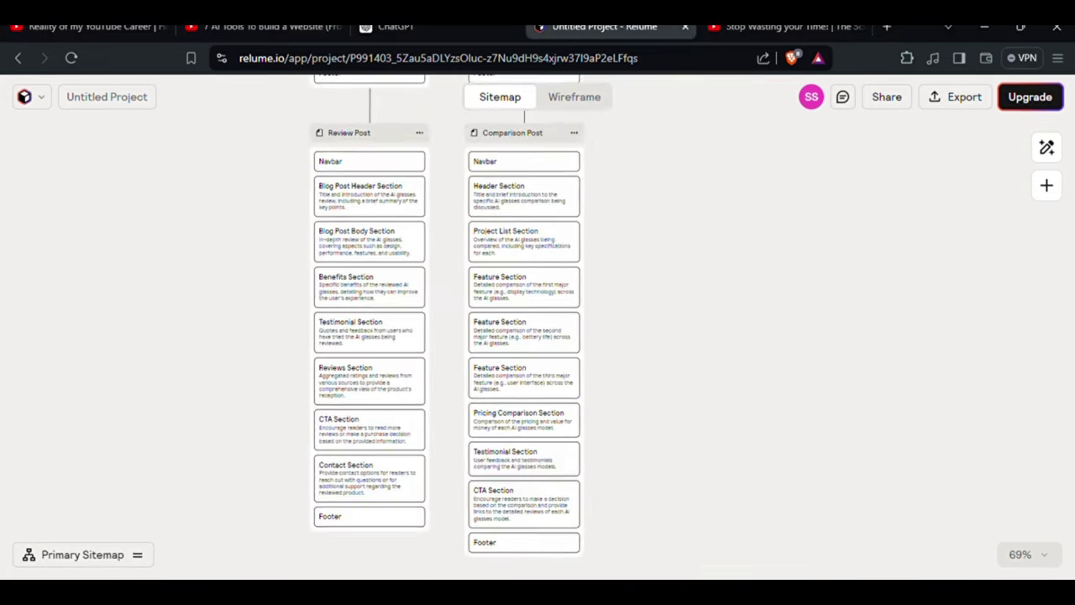
scroll(369, 327, "down", 3)
scroll(369, 327, "down", 3)
scroll(369, 327, "down", 2)
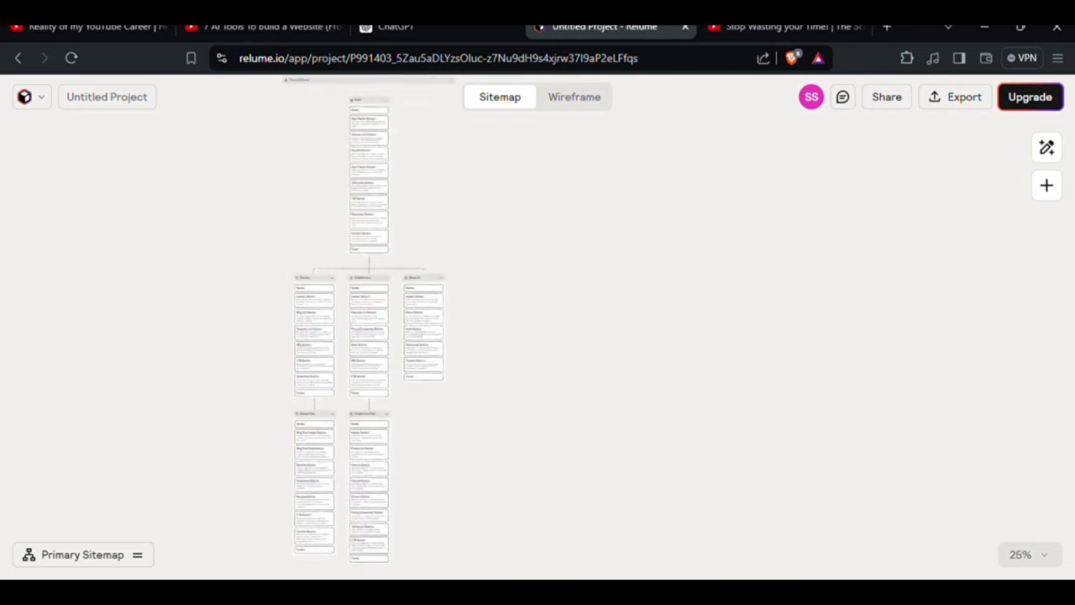
scroll(370, 327, "down", 1)
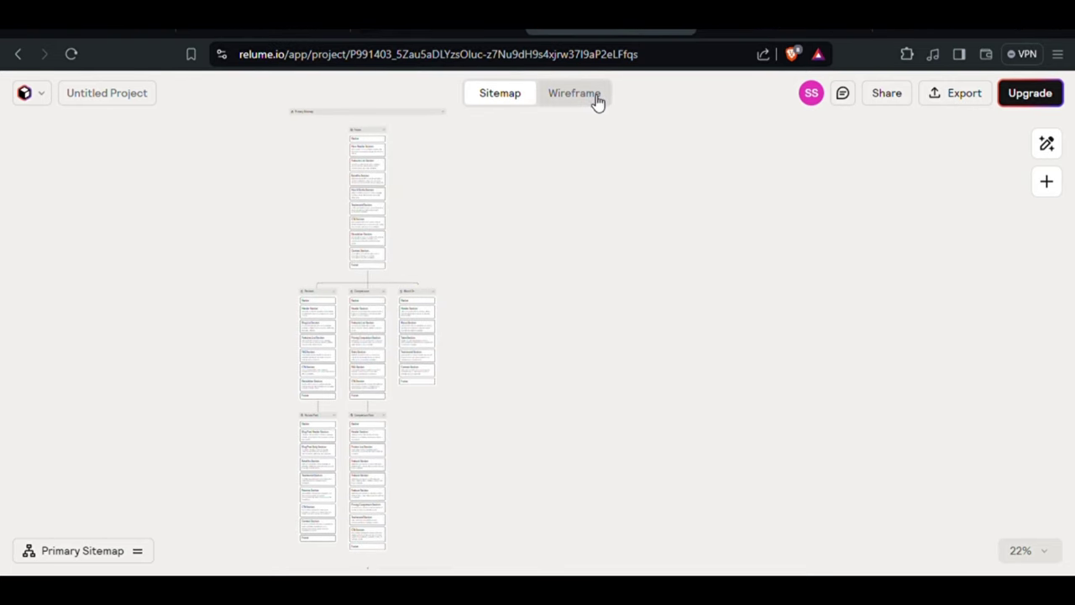
left_click(592, 100)
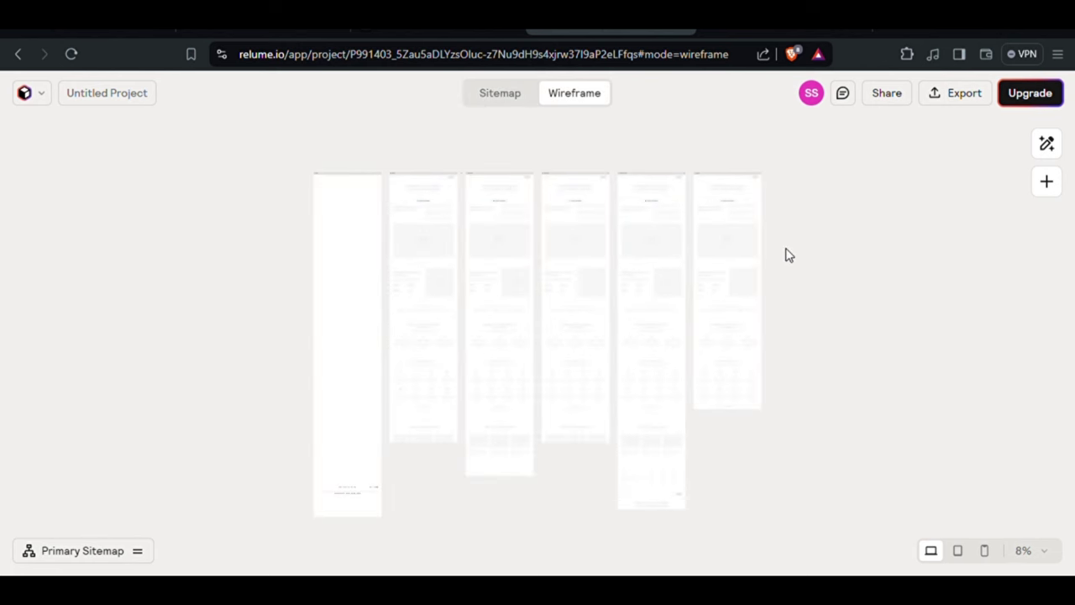
scroll(95, 293, "up", 3)
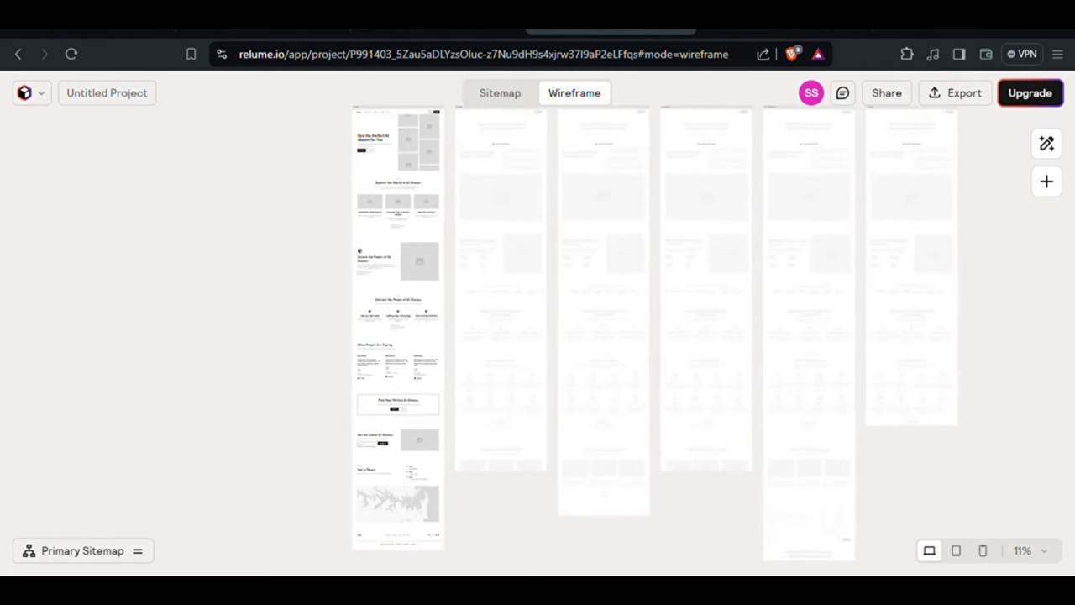
scroll(282, 222, "up", 5)
scroll(537, 336, "up", 3)
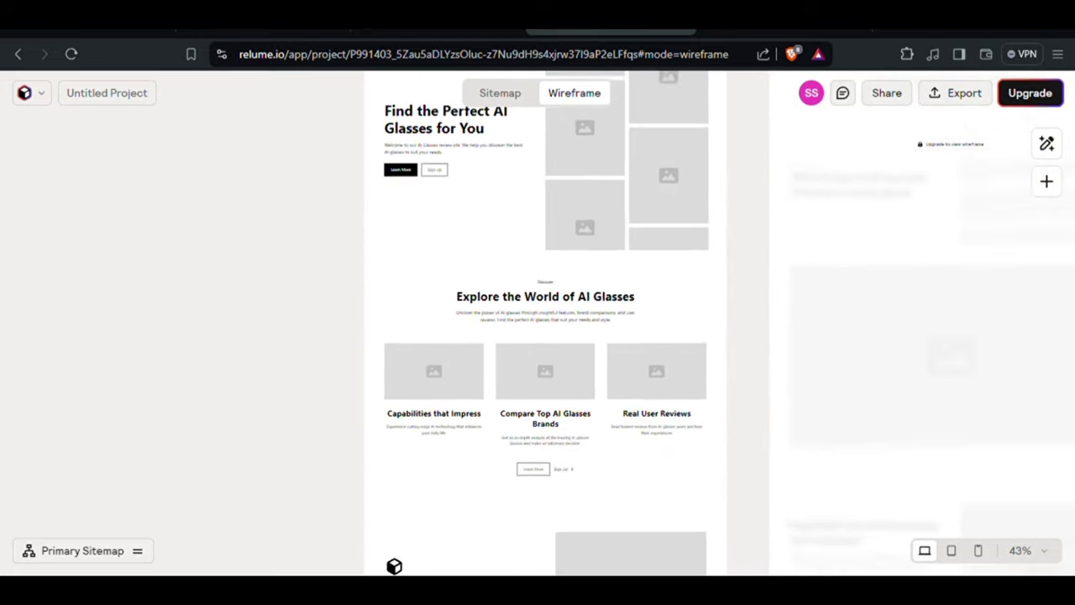
scroll(538, 336, "up", 2)
scroll(500, 336, "up", 2)
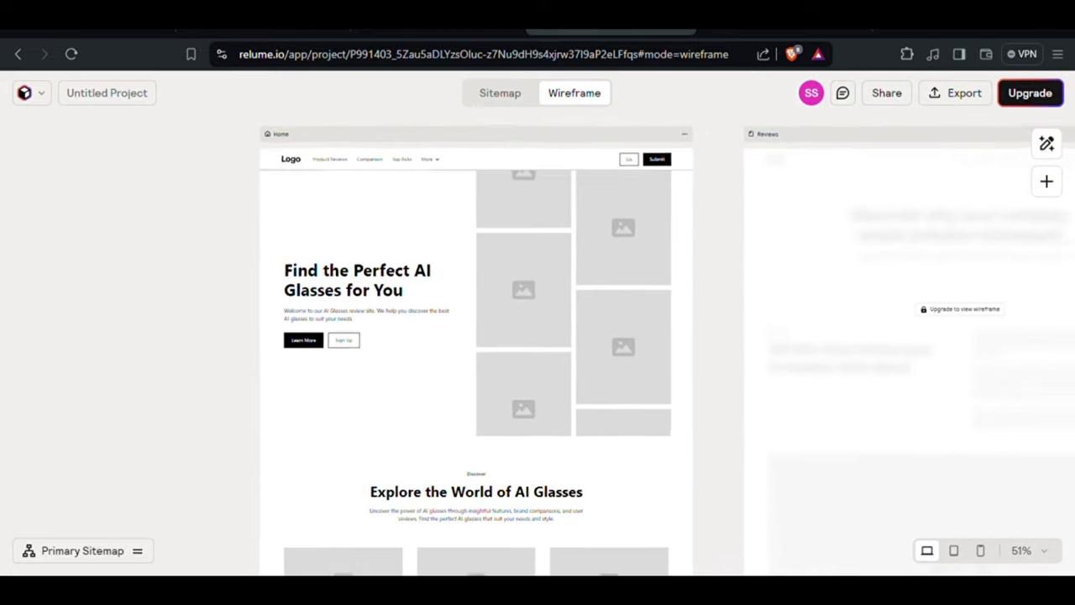
scroll(500, 336, "up", 1)
scroll(537, 175, "down", 3)
scroll(567, 269, "down", 2)
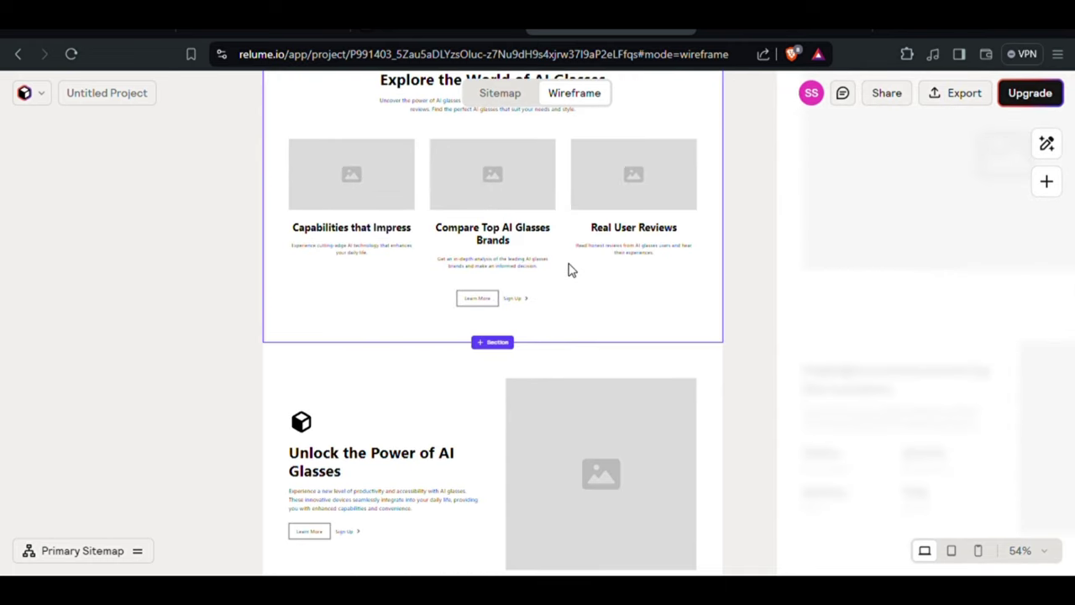
scroll(495, 305, "down", 3)
scroll(495, 304, "down", 2)
scroll(496, 305, "down", 2)
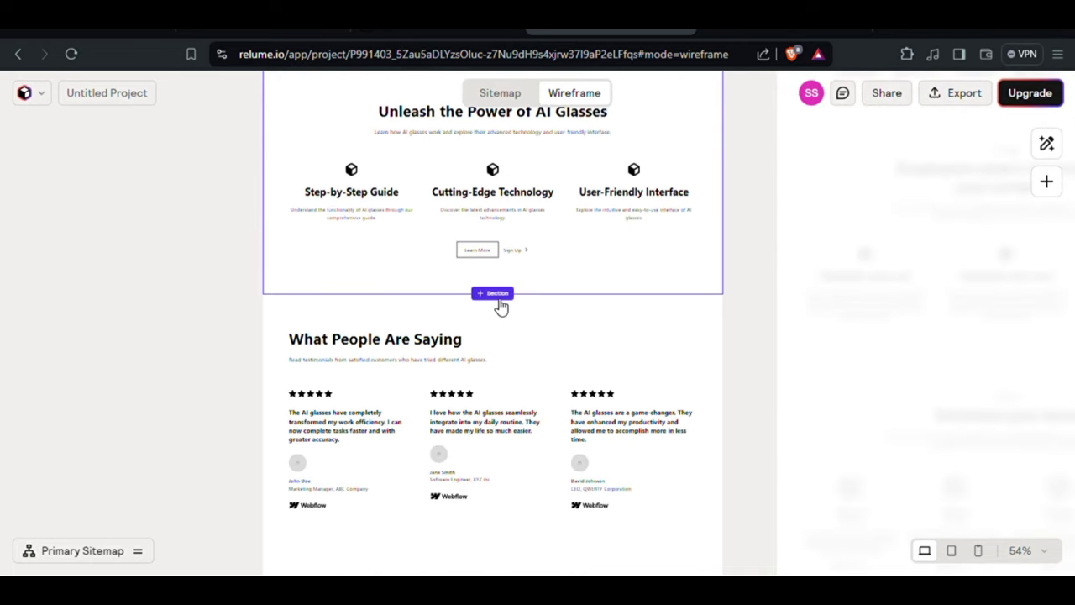
scroll(496, 305, "down", 3)
scroll(496, 305, "down", 3)
scroll(496, 305, "down", 2)
scroll(495, 305, "up", 4)
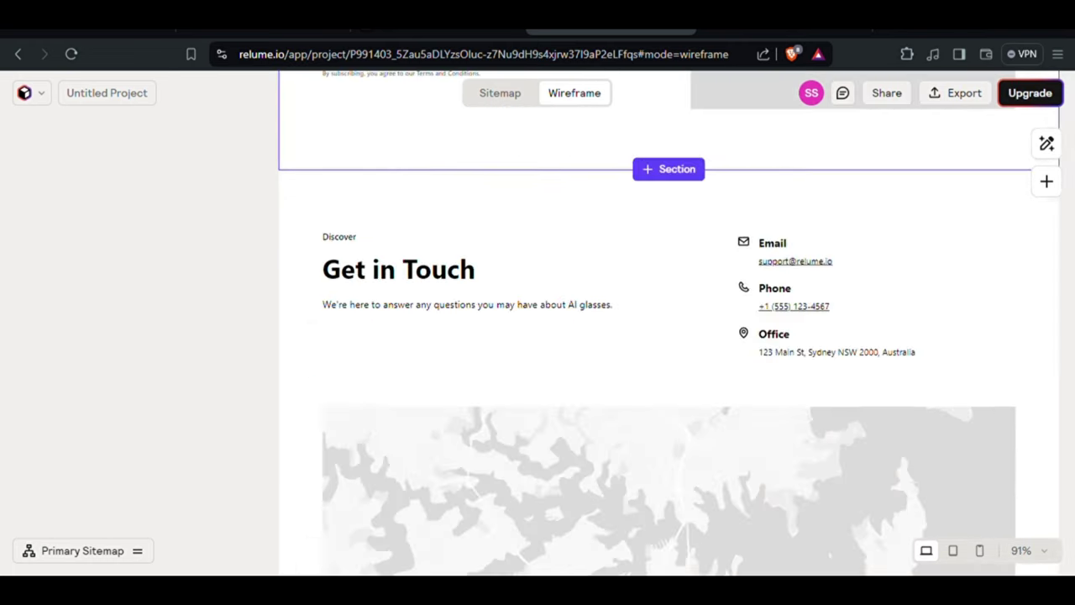
scroll(495, 305, "up", 2)
scroll(496, 305, "down", 3)
scroll(496, 305, "down", 2)
scroll(495, 305, "down", 3)
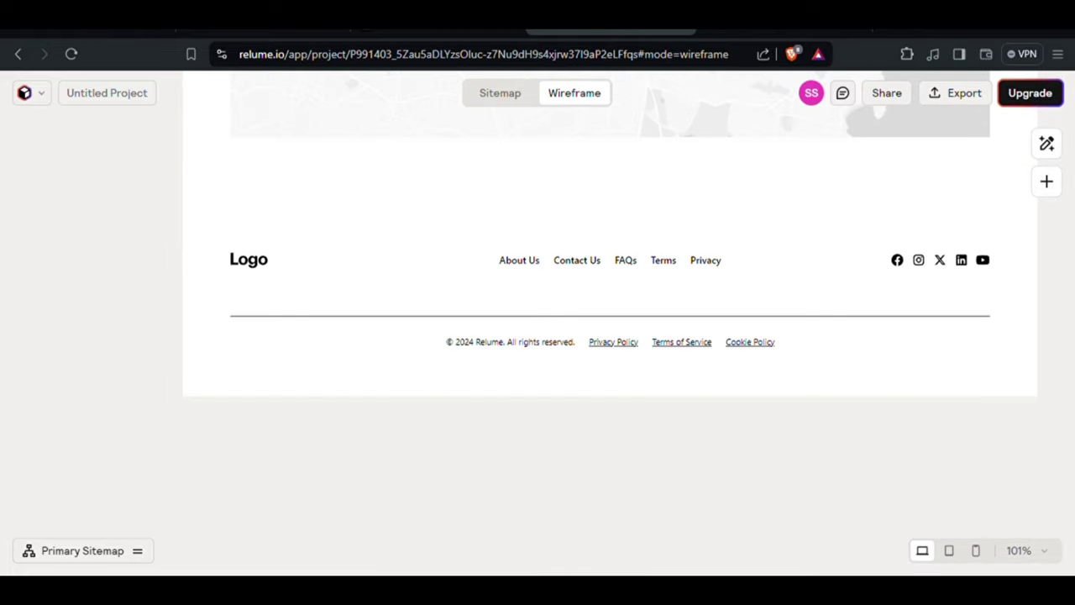
scroll(496, 304, "up", 6)
scroll(495, 305, "up", 5)
scroll(495, 305, "up", 5)
scroll(495, 305, "up", 5)
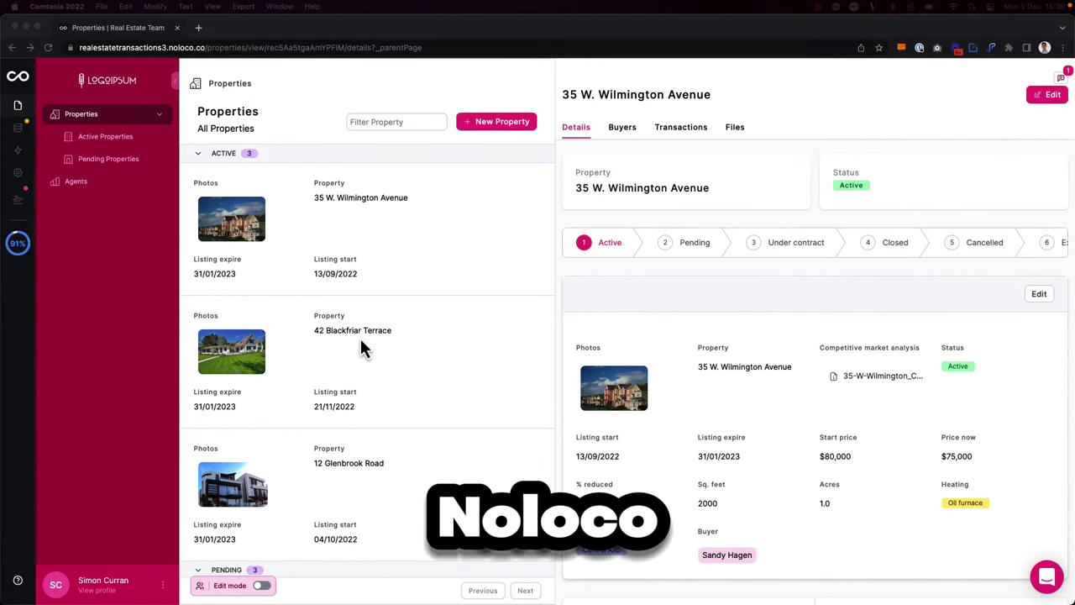
Show Noloco's Agents table and scroll through one agent's detail page.
left_click(86, 184)
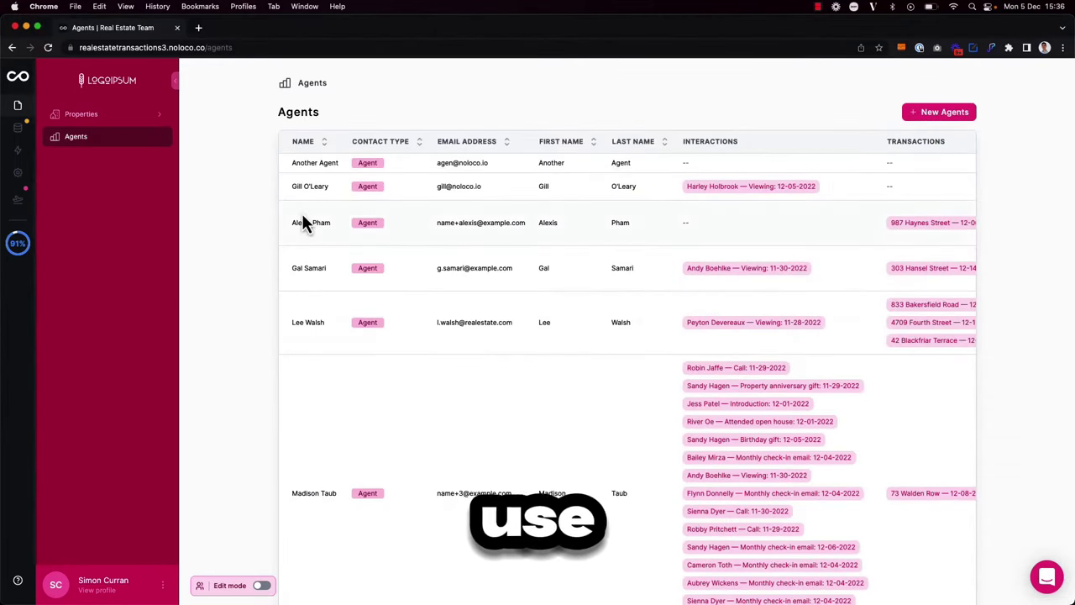
left_click(446, 335)
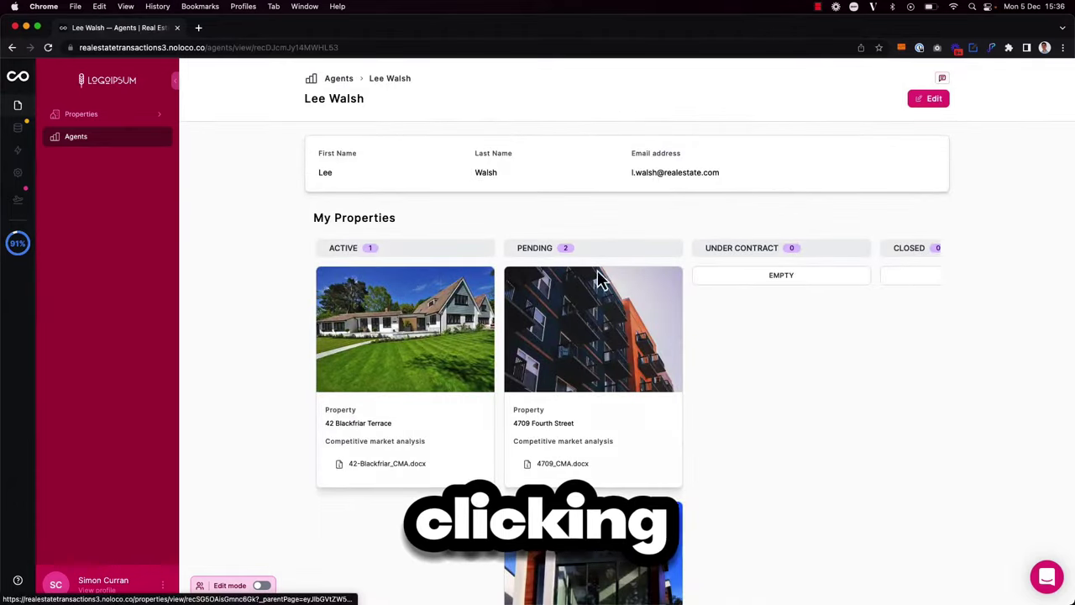
scroll(504, 476, "down", 5)
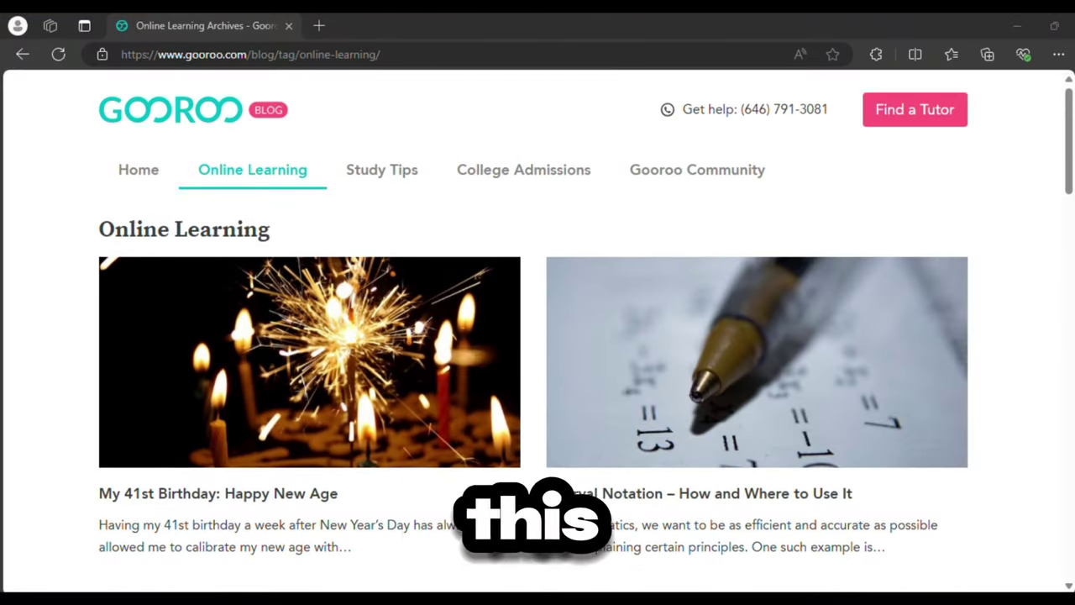
Scroll back up through the Gooroo Online Learning blog page.
mouse_move(1068, 142)
left_mouse_down()
mouse_move(1060, 537)
mouse_move(1006, 204)
left_mouse_up()
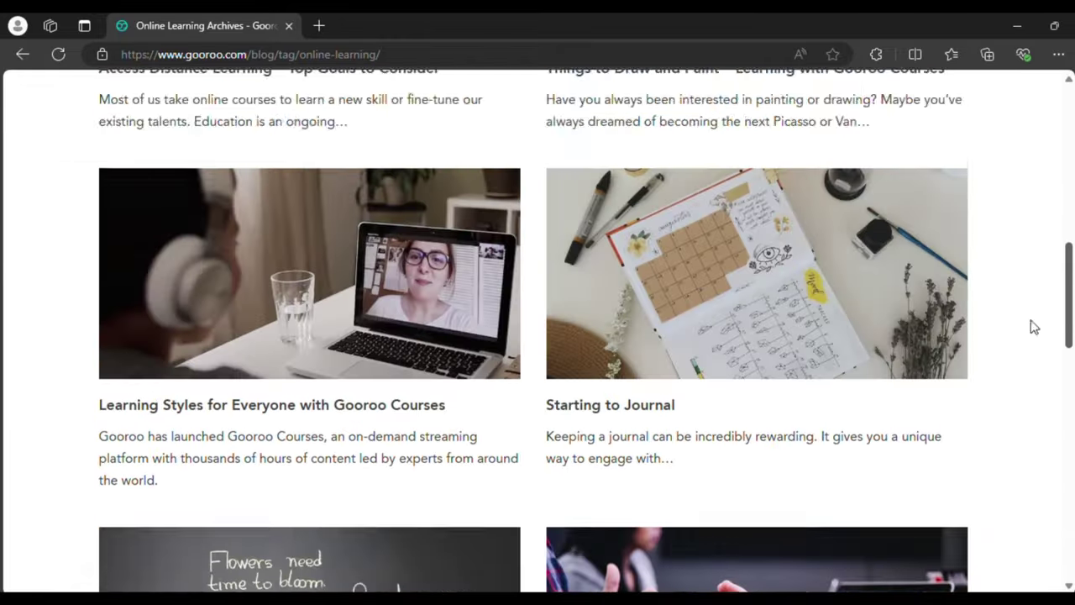
scroll(1006, 204, "up", 2)
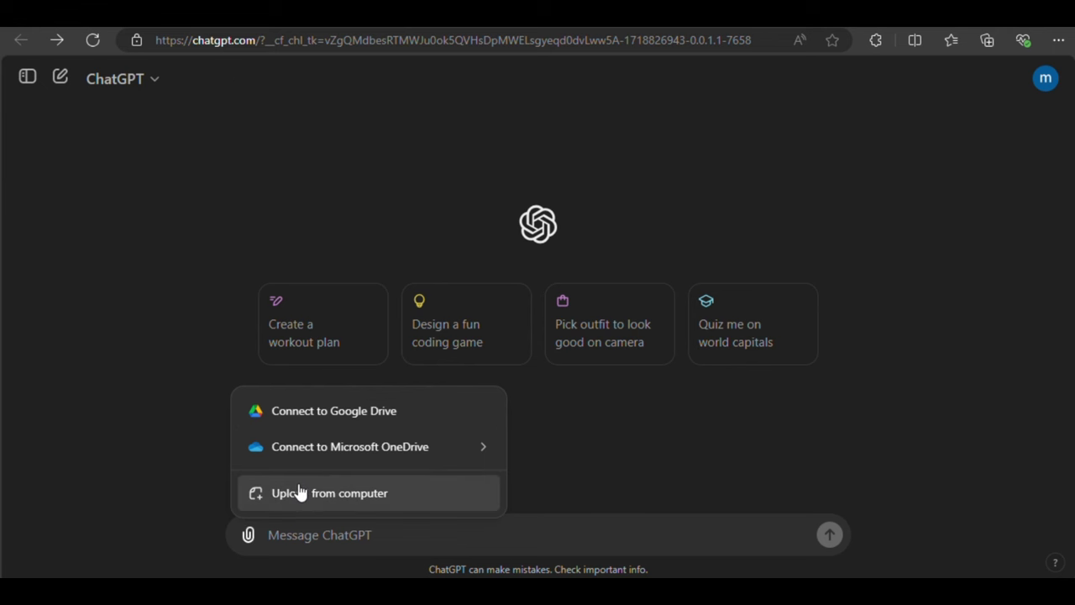
Send ChatGPT a full-page blog screenshot with a prompt asking to recreate the webpage.
left_click(299, 493)
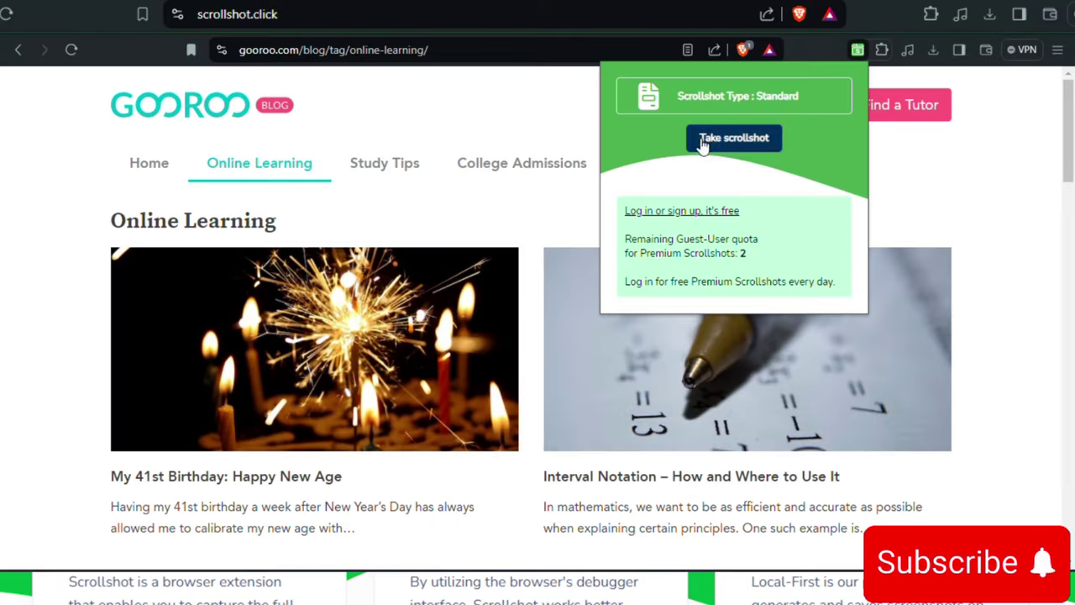
left_click(703, 141)
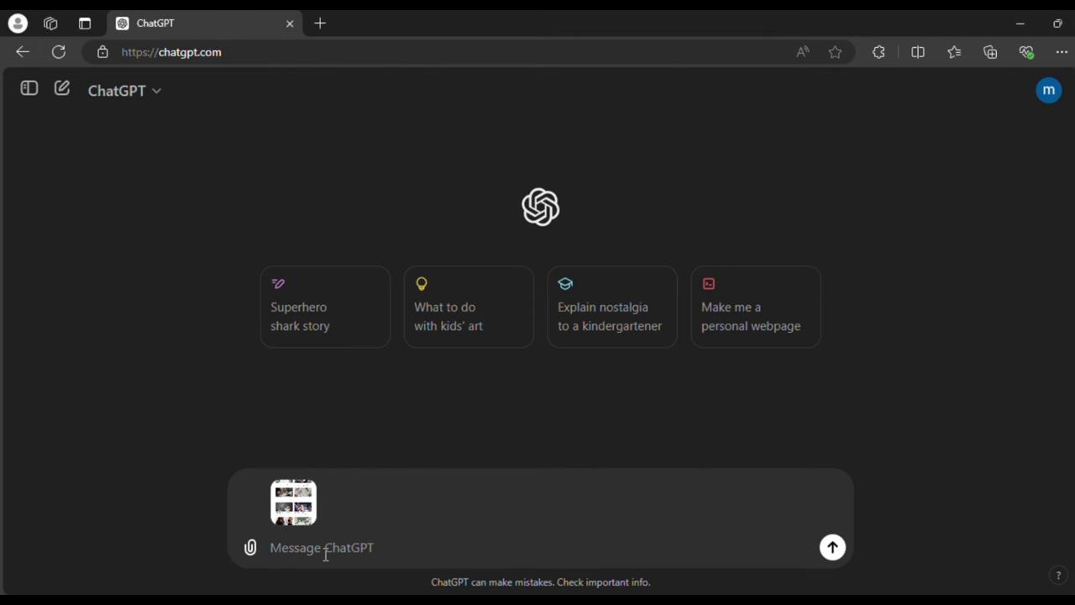
type("I have an image of a webpage that I would like to recreate. I want you to analyze this image and generate the corresponding HTML and CSS code to replicate the webpage's design and layout.")
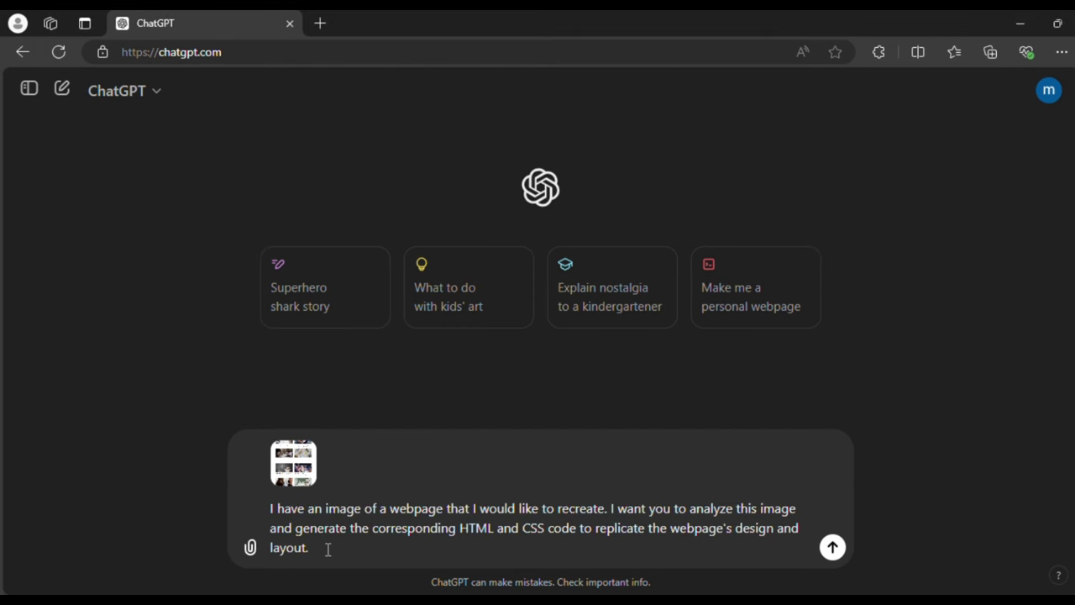
left_click(832, 547)
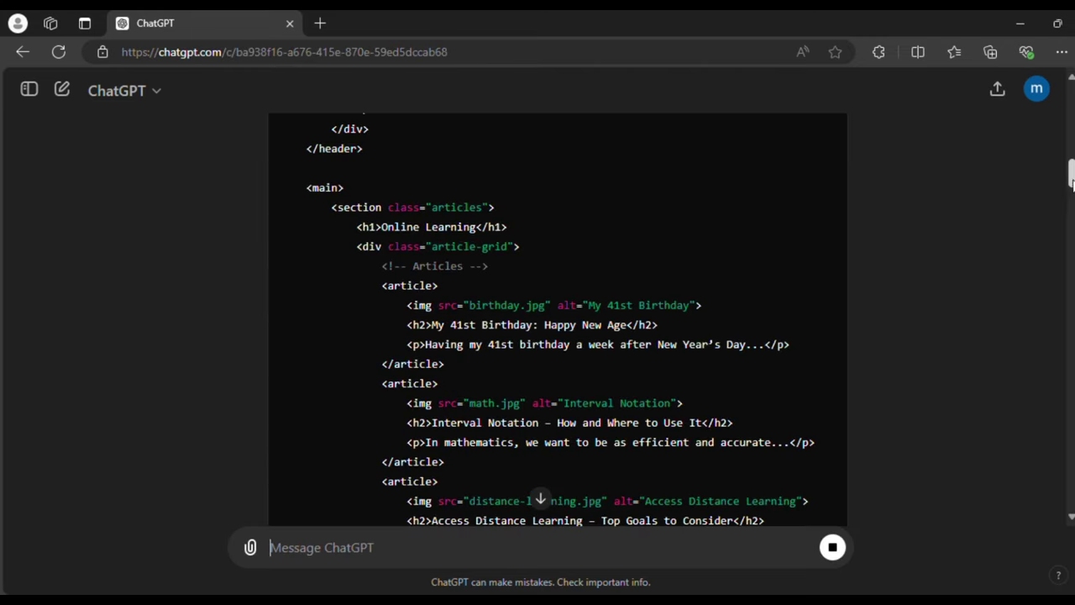
Open a new CodePen pen in a new tab while the reply streams.
left_click_drag(1072, 183, 1058, 418)
key("ctrl+t")
type("cod")
key("Return")
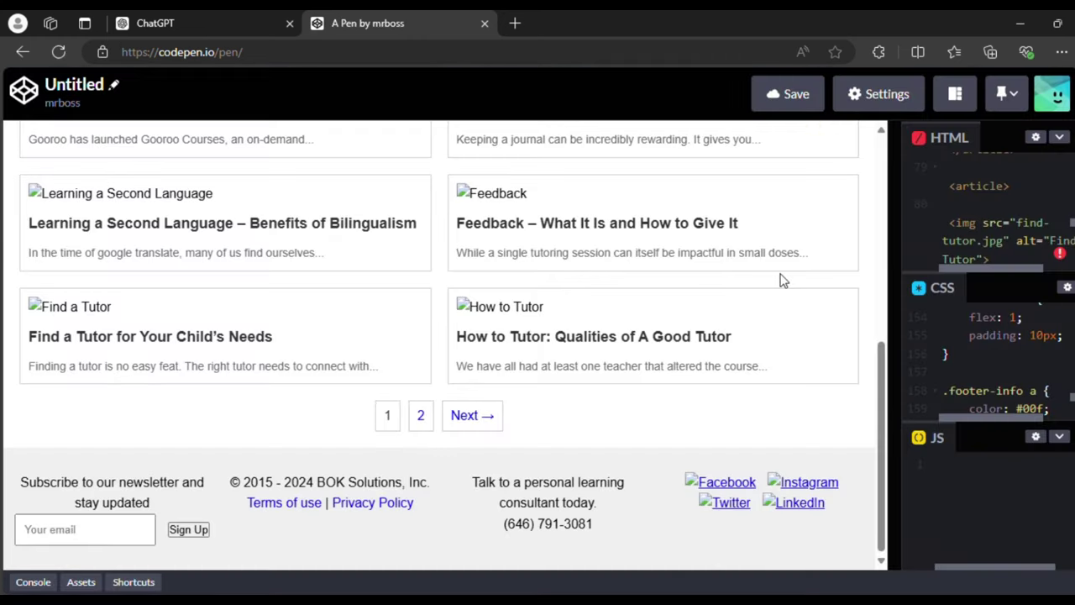
Scroll the CodePen preview from the footer up to the recreated blog's header.
scroll(664, 320, "up", 2)
scroll(663, 319, "up", 1)
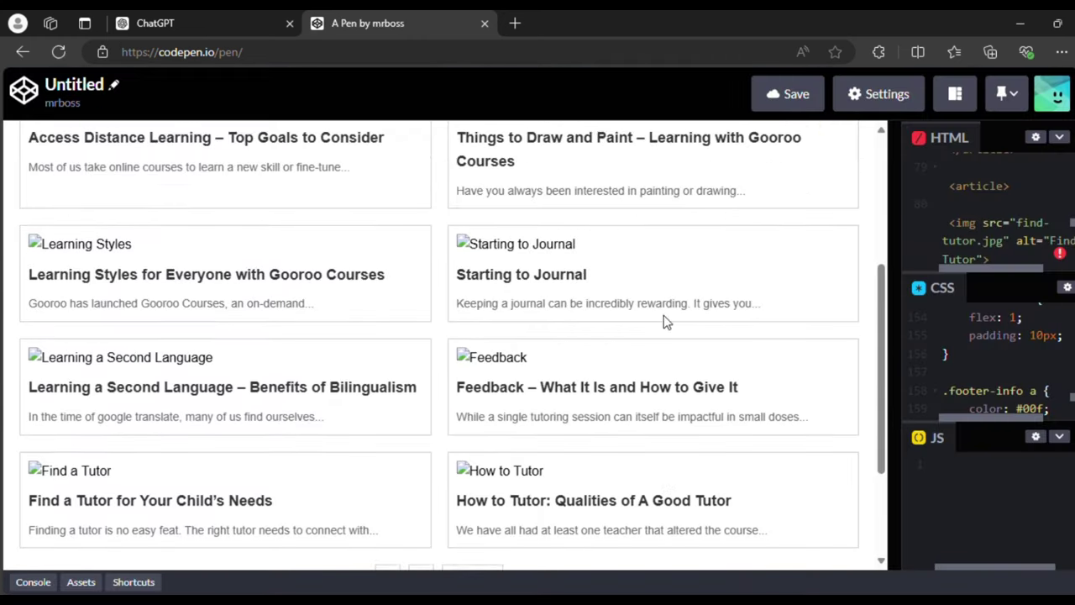
scroll(664, 319, "up", 3)
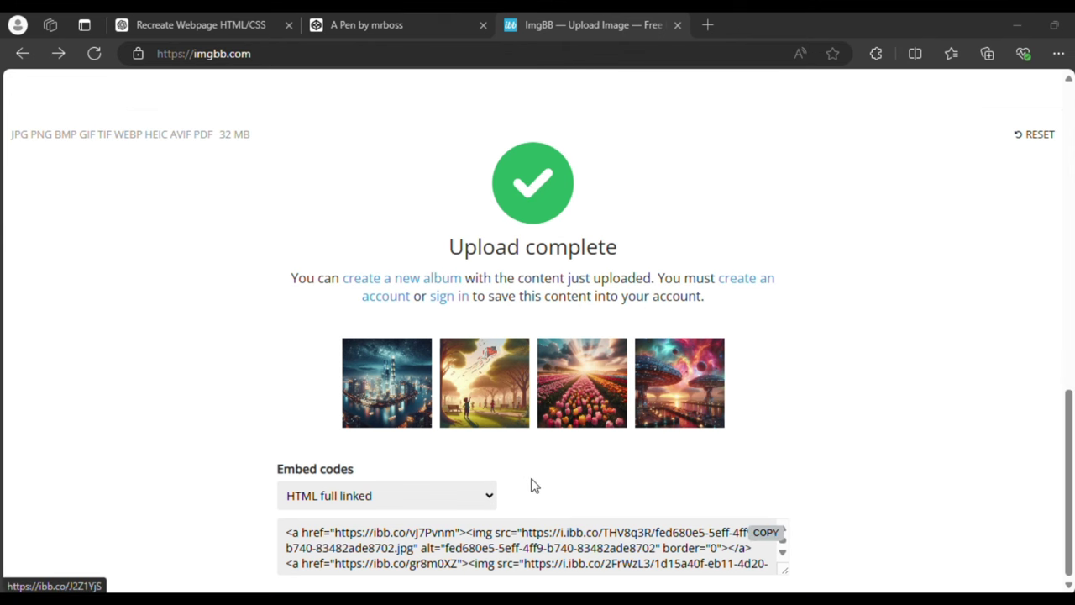
Send ChatGPT the four images' 'HTML full linked' embed codes from ImgBB.
left_click(491, 504)
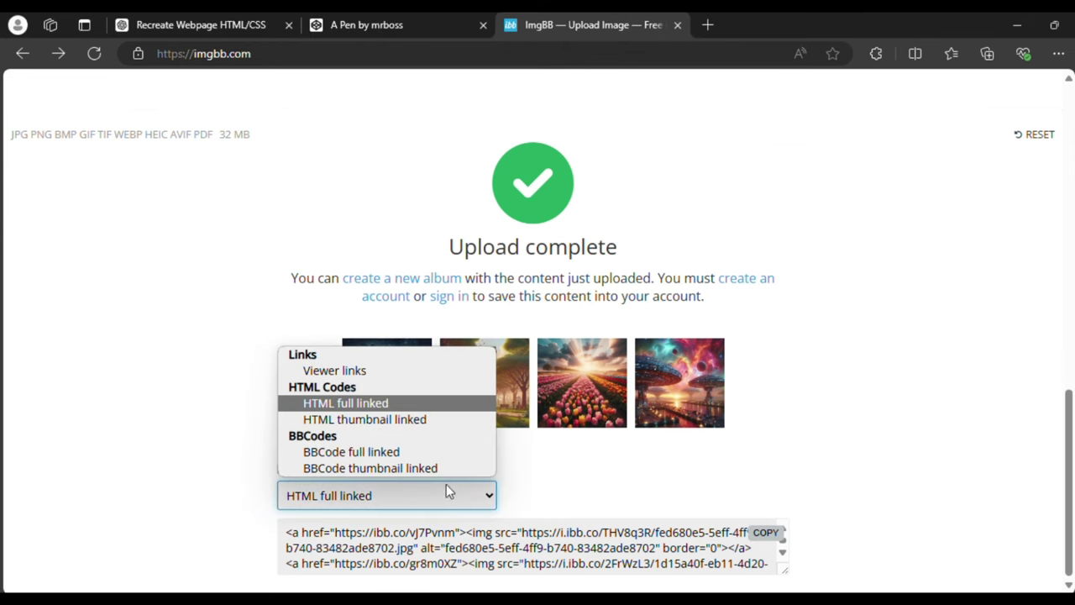
left_click(360, 410)
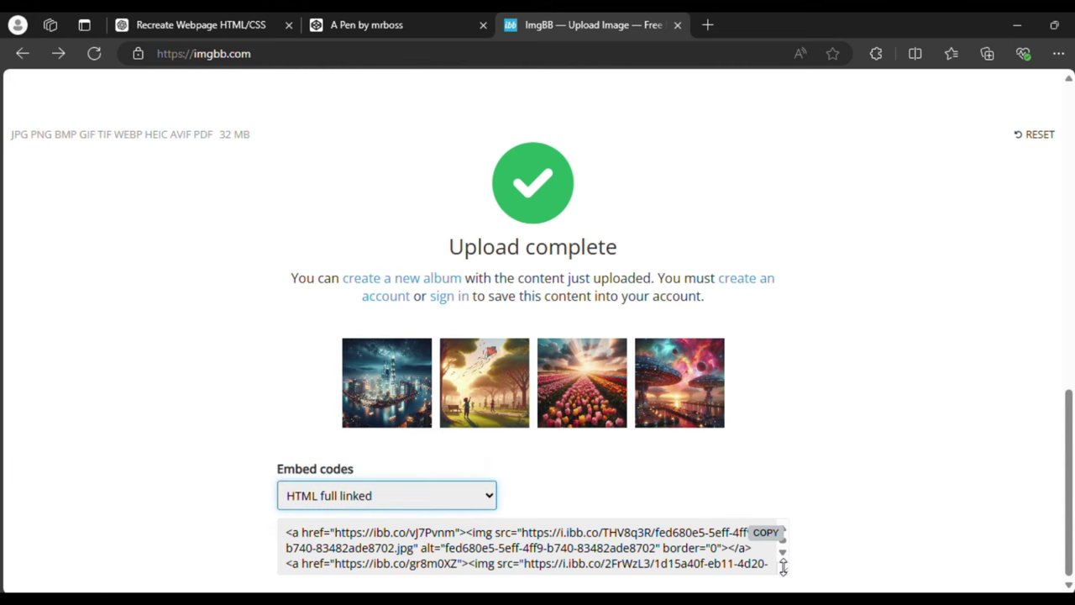
left_click_drag(783, 568, 782, 588)
scroll(529, 554, "down", 1)
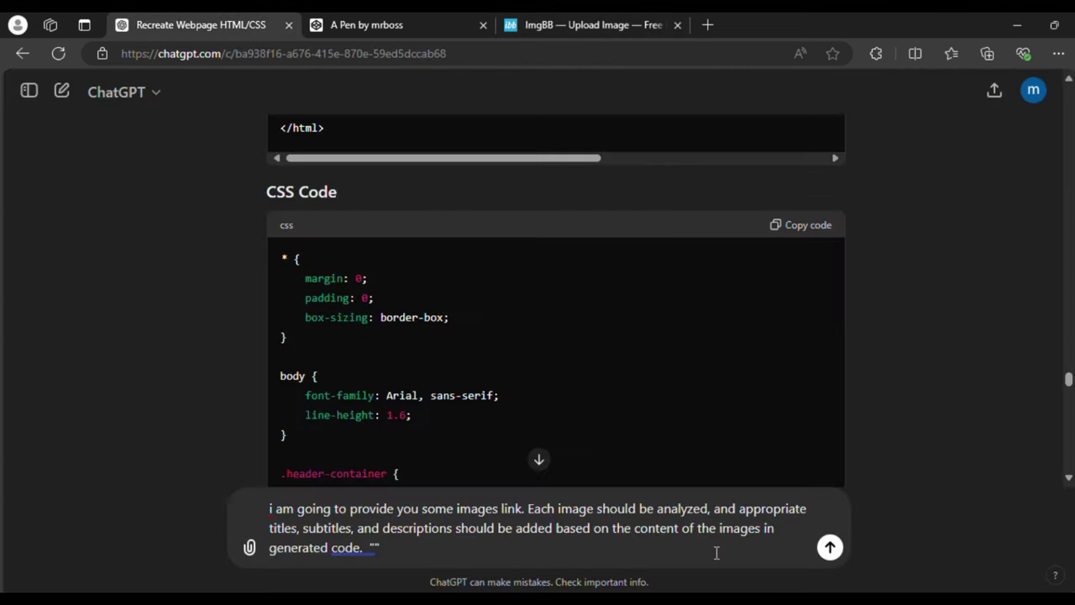
key("ctrl+v")
key("Return")
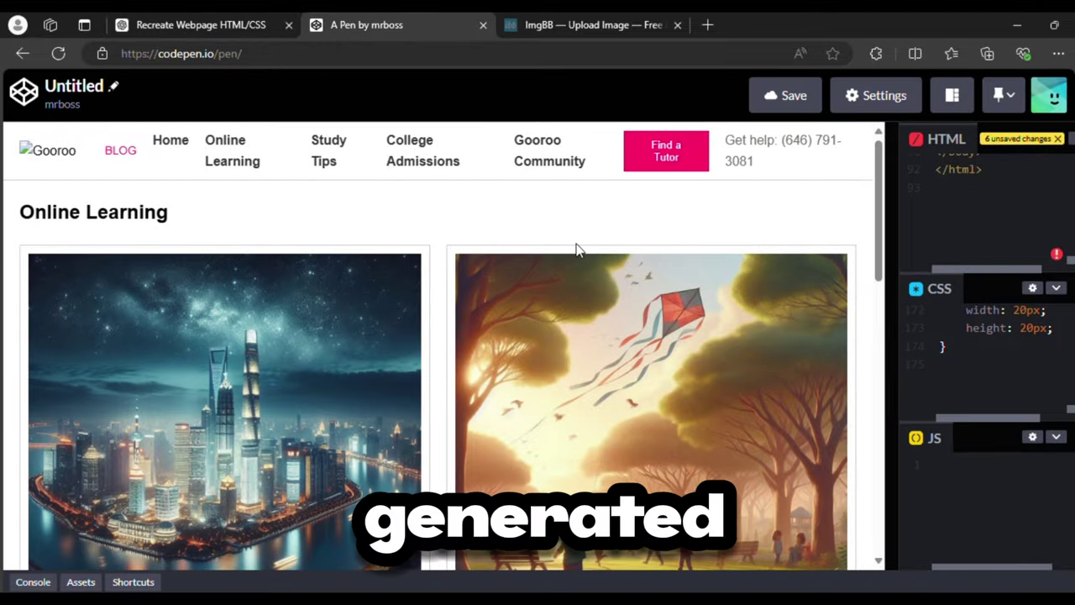
Scroll the CodePen preview to check the image cards and try a pagination link.
scroll(576, 249, "down", 3)
scroll(367, 391, "down", 5)
scroll(427, 387, "down", 2)
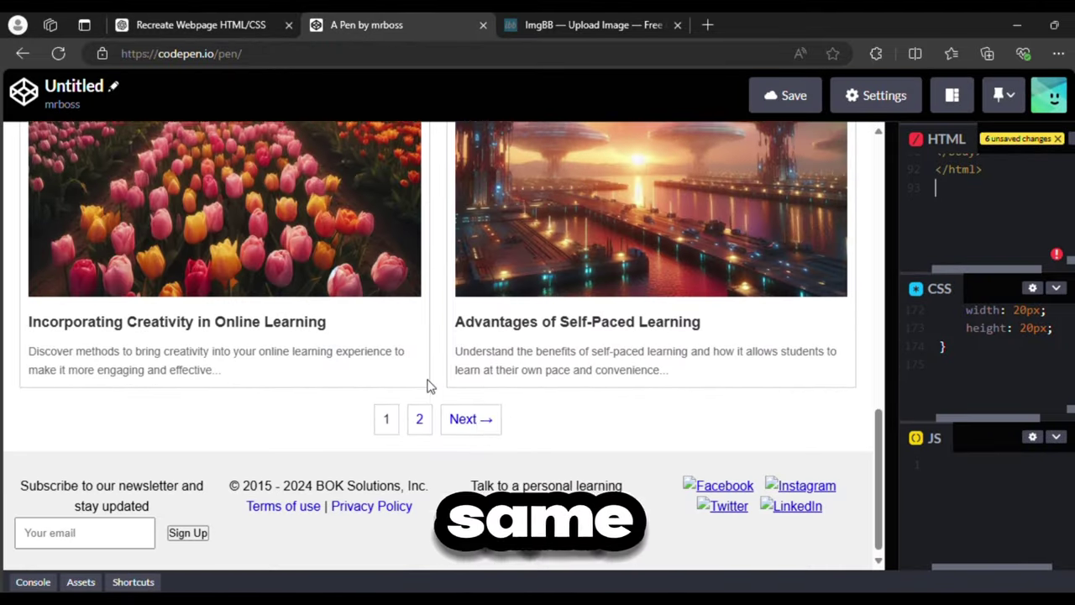
left_click(418, 415)
scroll(459, 388, "down", 2)
scroll(456, 325, "up", 1)
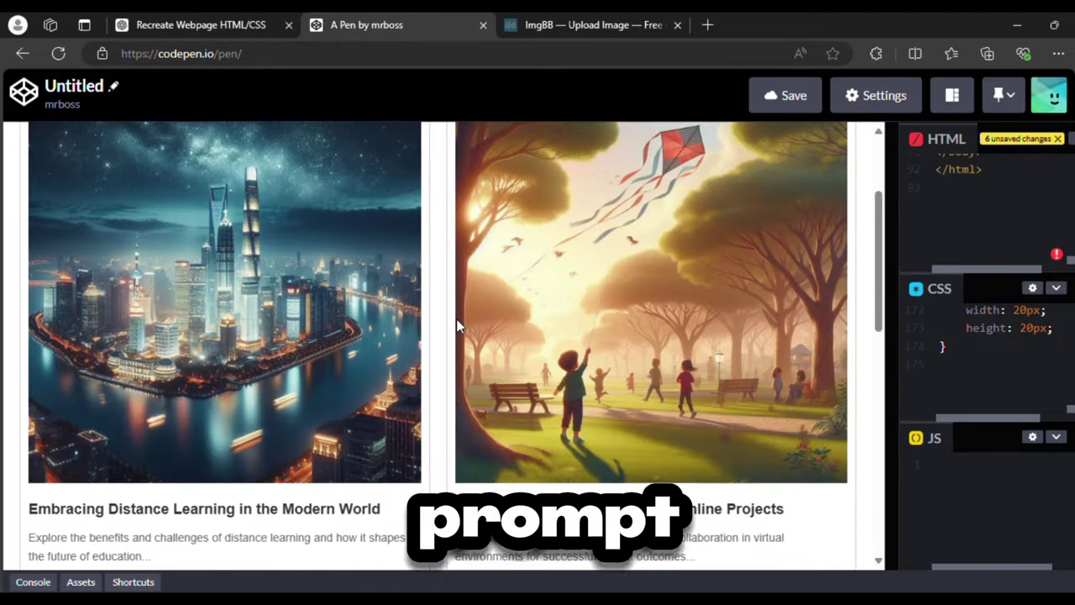
scroll(458, 326, "down", 2)
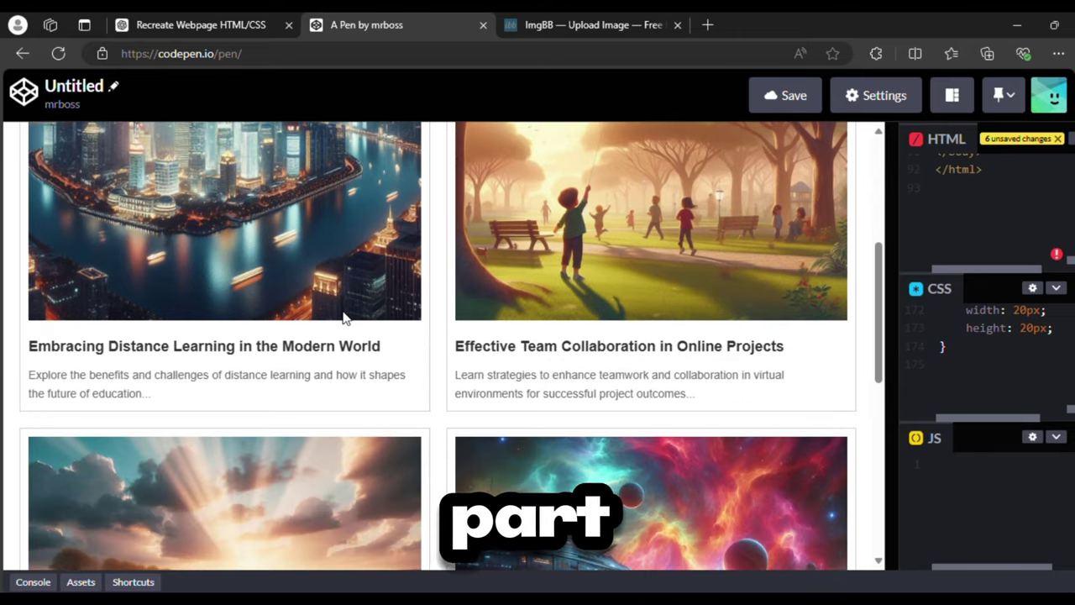
scroll(342, 310, "down", 2)
scroll(342, 310, "down", 1)
scroll(341, 310, "down", 1)
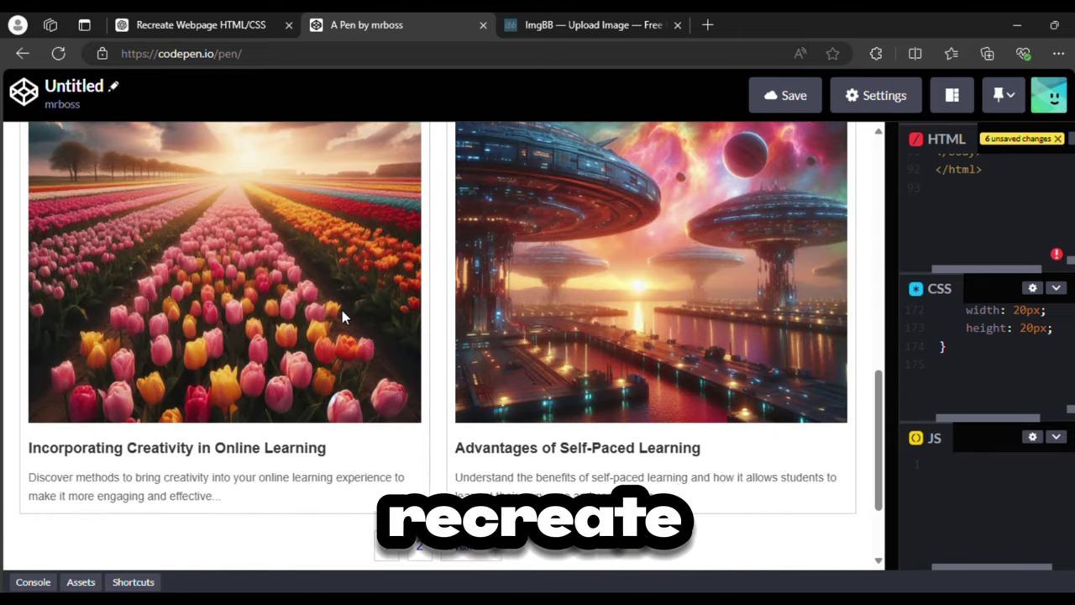